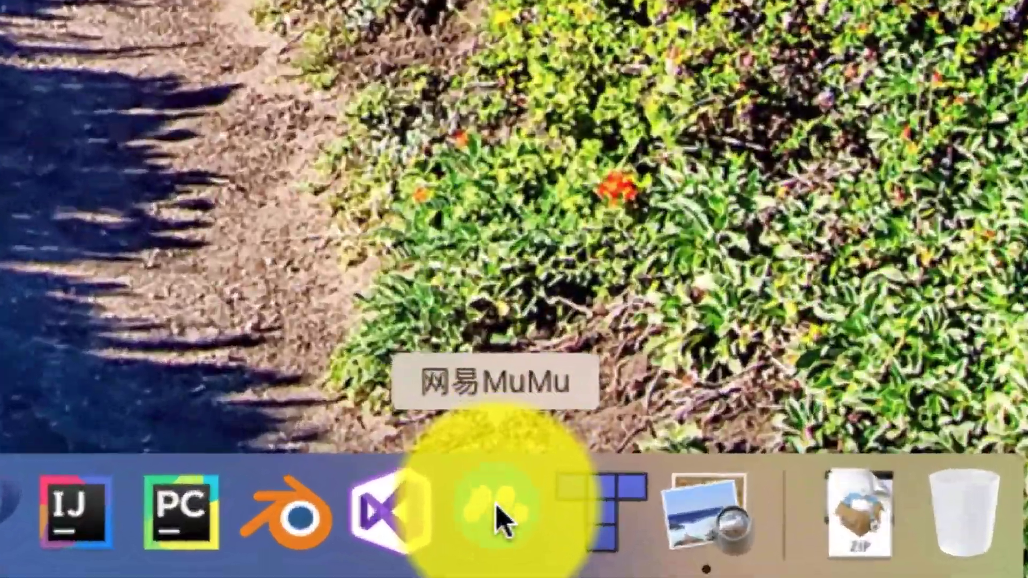
Step: Launch MuMu from the Dock and wait for its Android home screen to load
{"action": "left_click", "coordinate": [499, 514]}
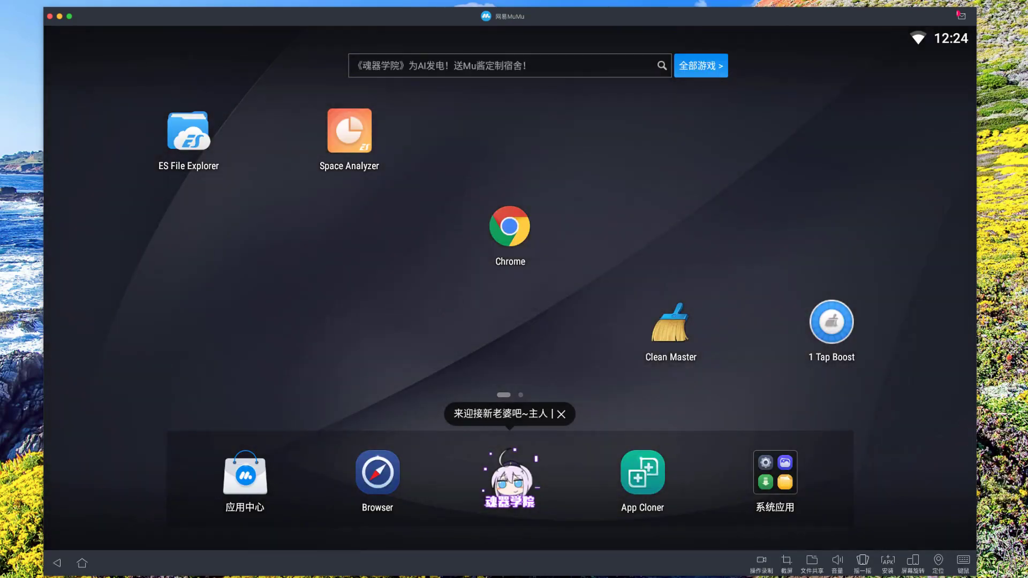
Step: Swipe to the second home page and launch PUBG MOBILE
{"action": "left_click_drag", "start_coordinate": [774, 234], "coordinate": [199, 164]}
{"action": "left_click", "coordinate": [199, 164]}
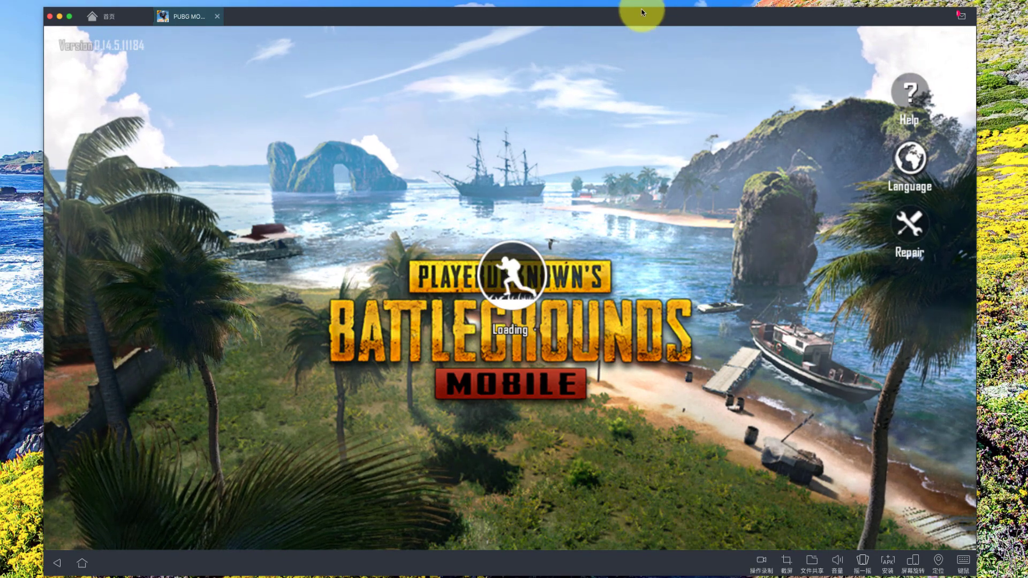
Step: Shift the emulator window left and dismiss the graphics notices and promo banners
{"action": "left_click_drag", "start_coordinate": [633, 18], "coordinate": [589, 23]}
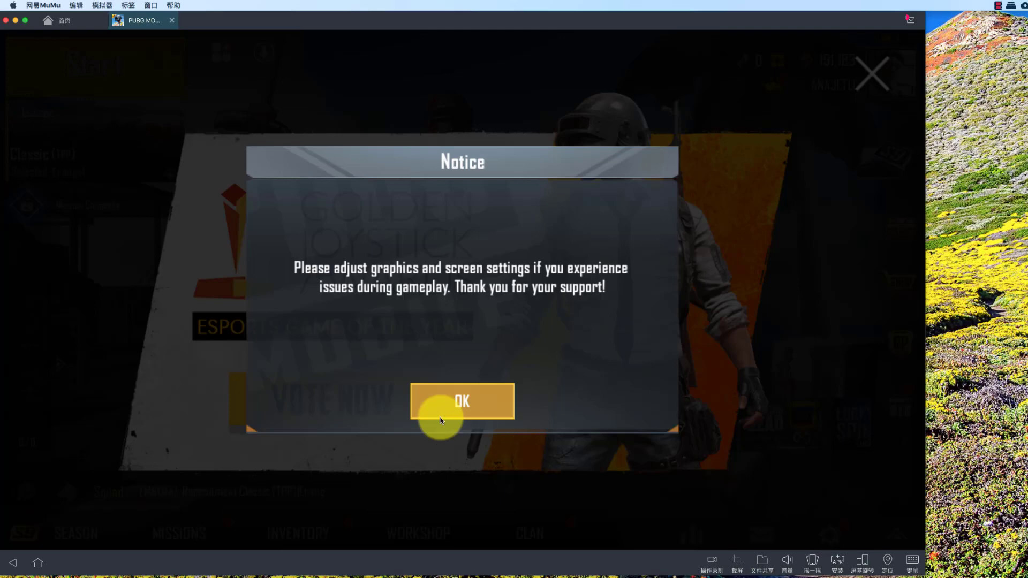
{"action": "left_click", "coordinate": [451, 404]}
{"action": "left_click", "coordinate": [452, 405]}
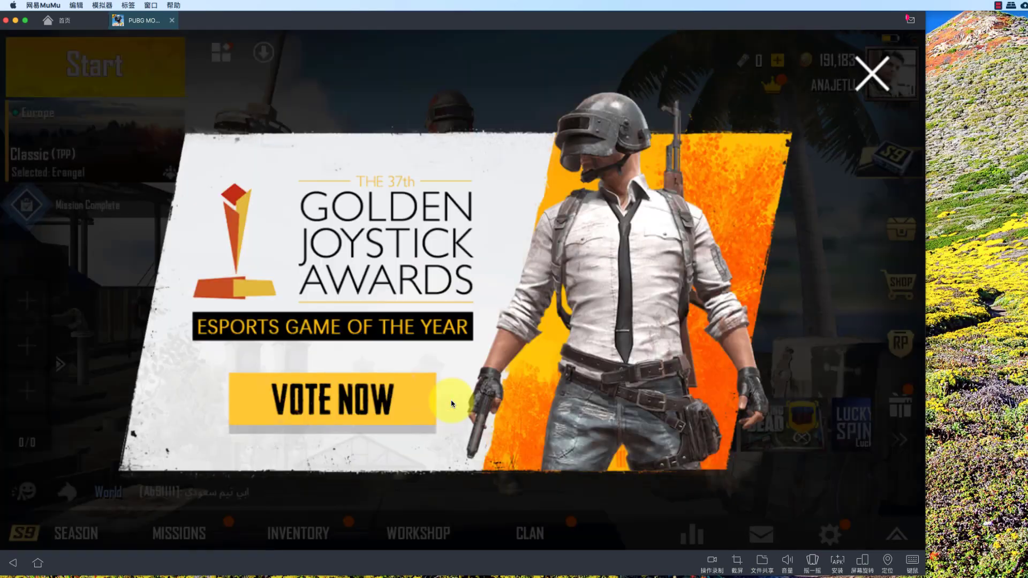
{"action": "left_click", "coordinate": [874, 77]}
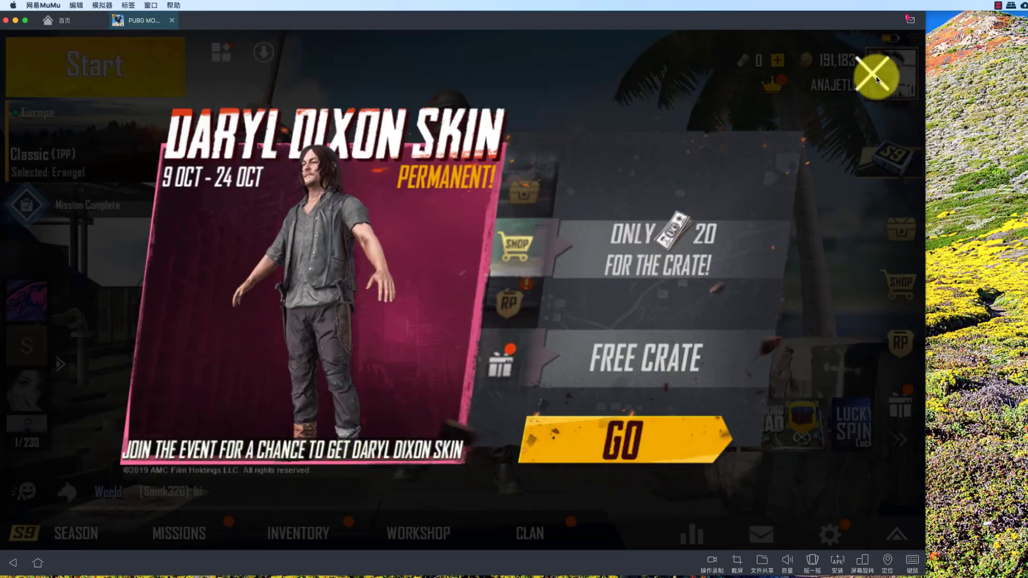
{"action": "left_click", "coordinate": [875, 77]}
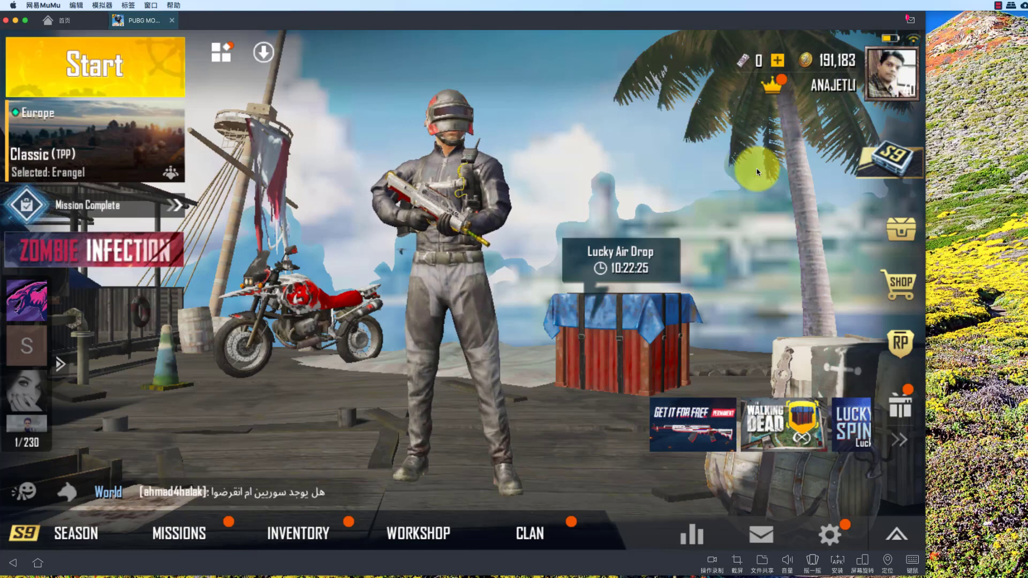
Step: Close the last banner and collect all daily mission rewards (120 BP, 60 EXP)
{"action": "left_click", "coordinate": [240, 496]}
{"action": "left_click", "coordinate": [192, 539]}
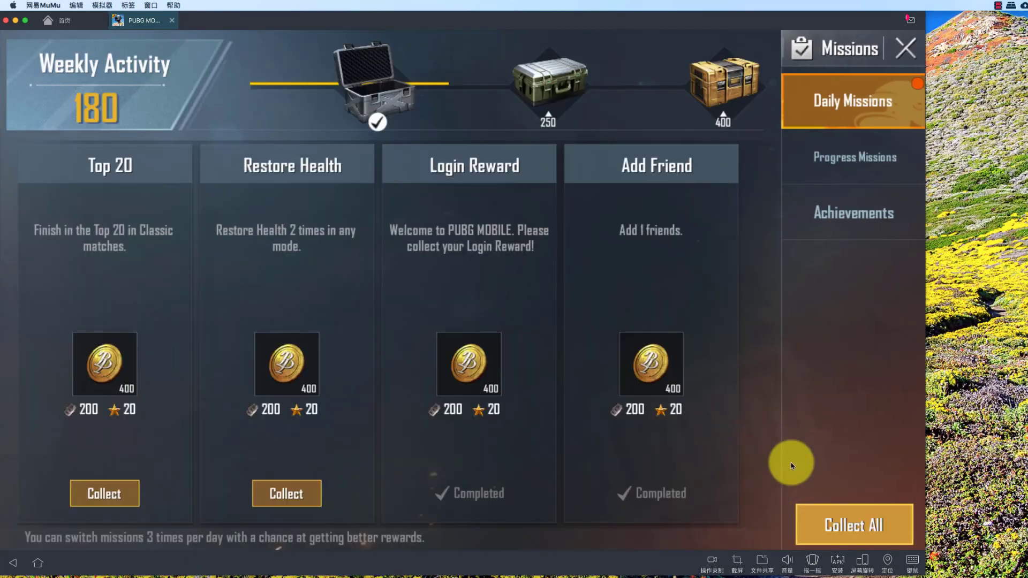
{"action": "left_click", "coordinate": [832, 520]}
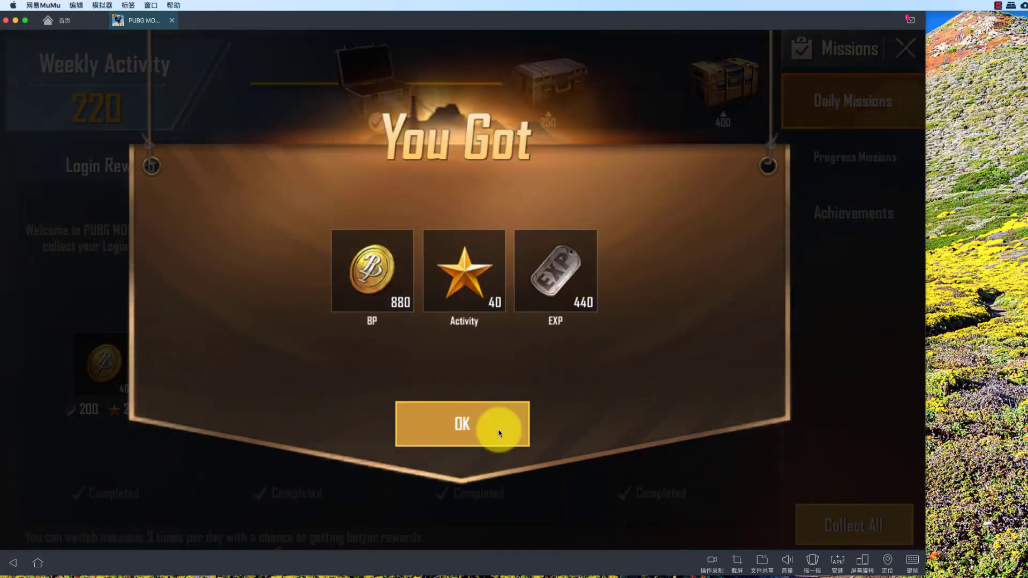
{"action": "left_click", "coordinate": [485, 426]}
{"action": "left_click", "coordinate": [864, 534]}
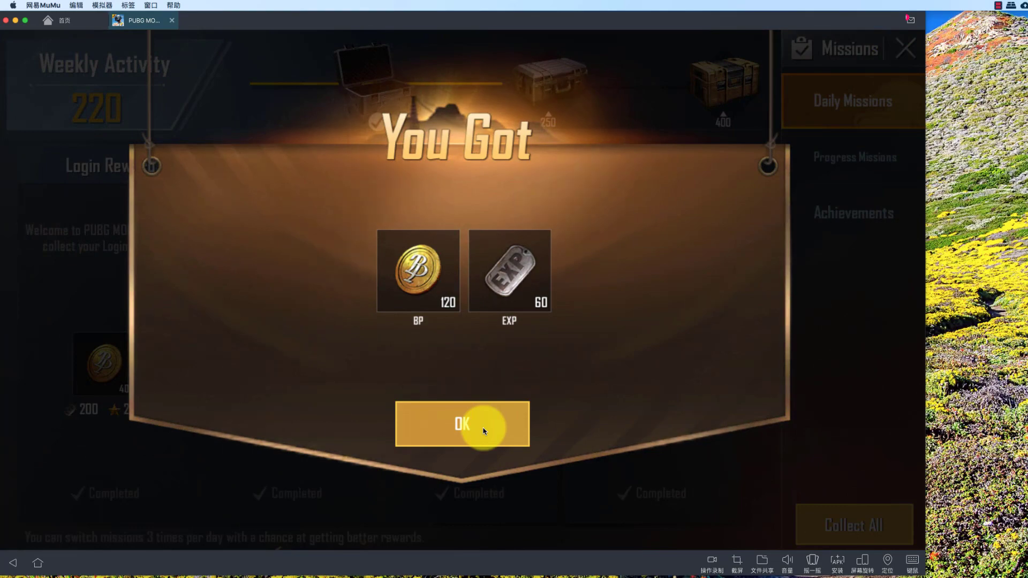
{"action": "left_click", "coordinate": [483, 431]}
{"action": "left_click", "coordinate": [908, 49]}
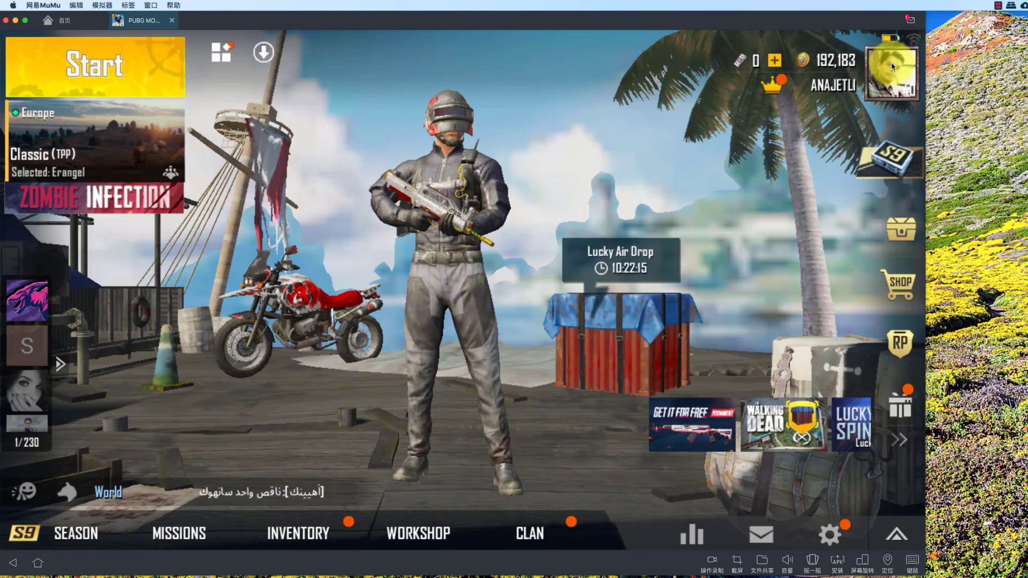
Step: Open the player profile panel and close it again
{"action": "left_click", "coordinate": [892, 67]}
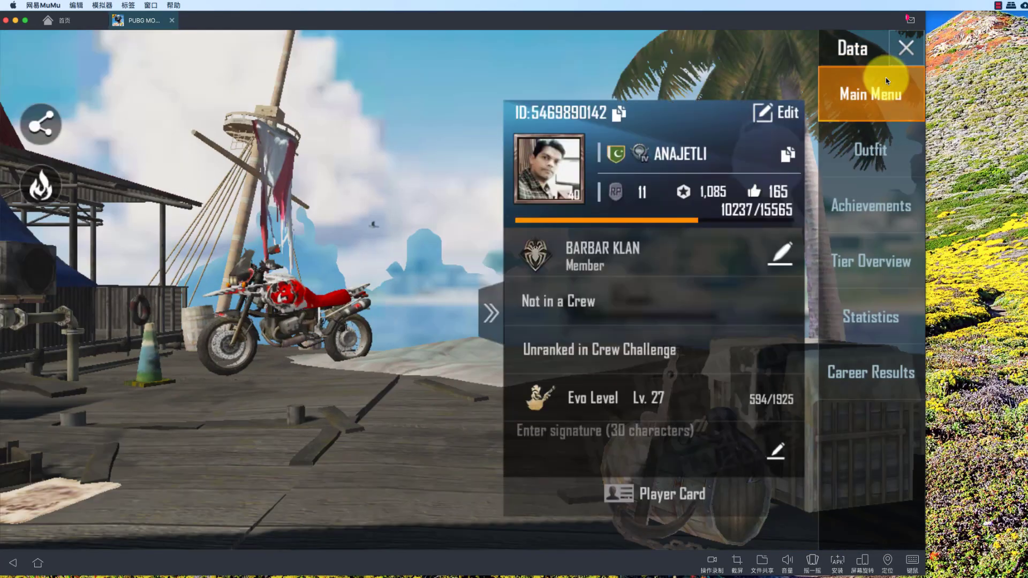
{"action": "left_click", "coordinate": [621, 432]}
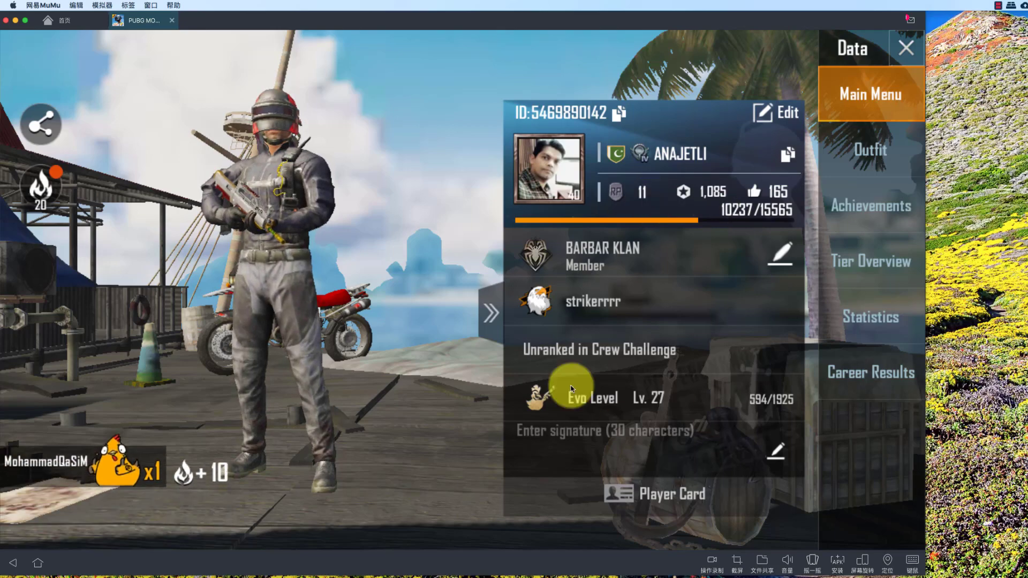
{"action": "left_click", "coordinate": [865, 62]}
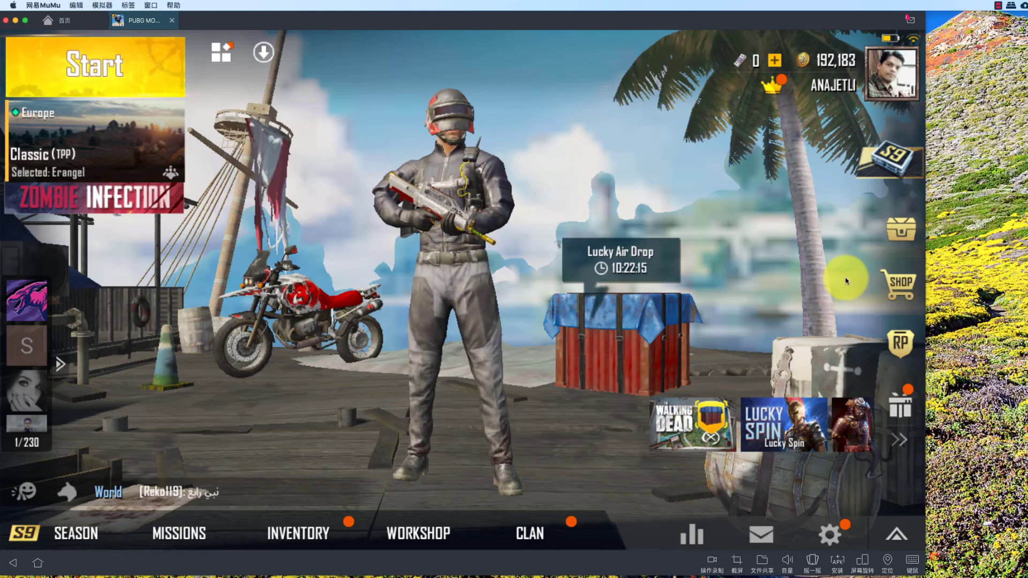
Step: In Settings > Controls, select layout 1 and open its Customize editor
{"action": "left_click", "coordinate": [830, 537]}
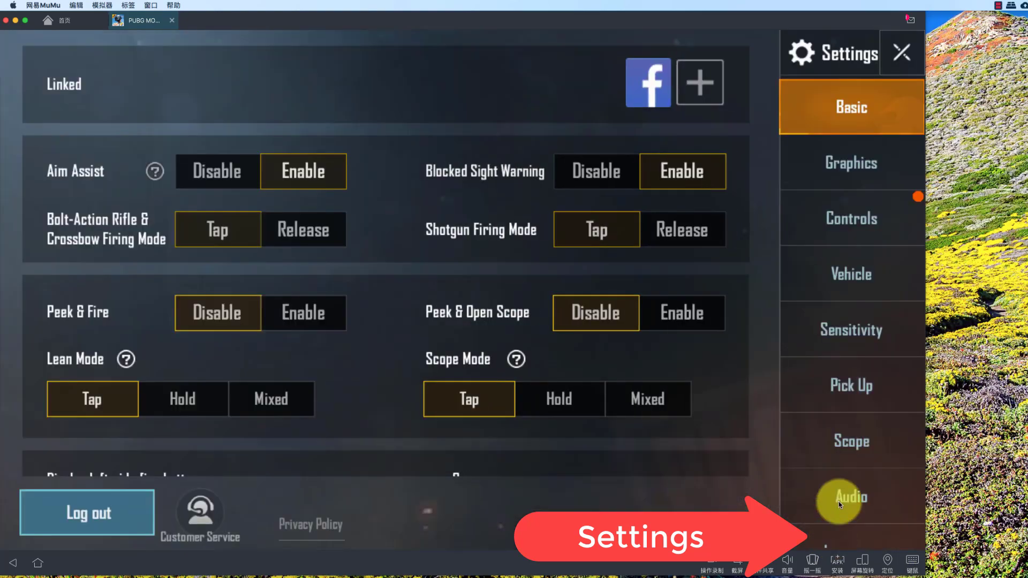
{"action": "left_click", "coordinate": [849, 220]}
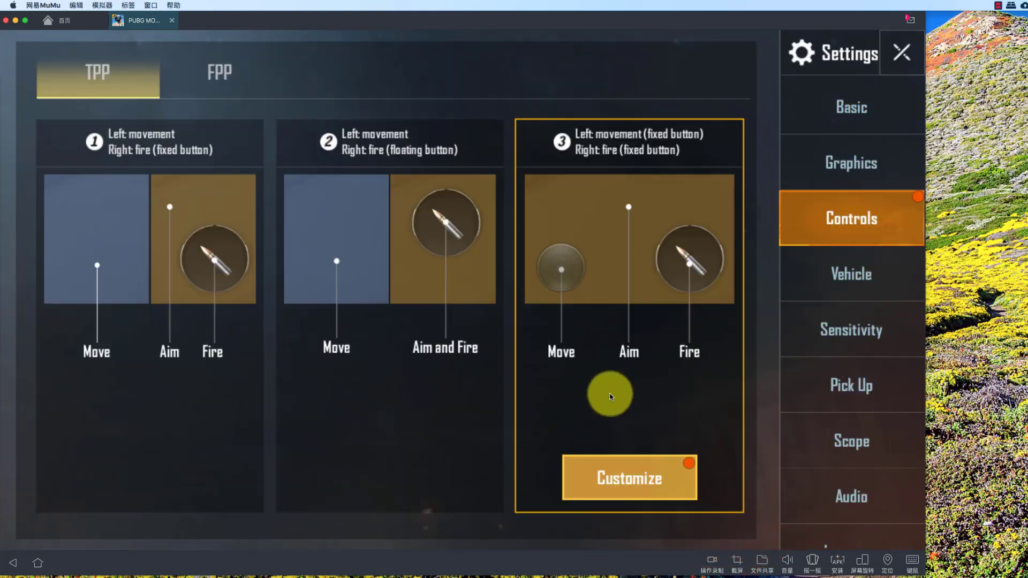
{"action": "left_click", "coordinate": [193, 352]}
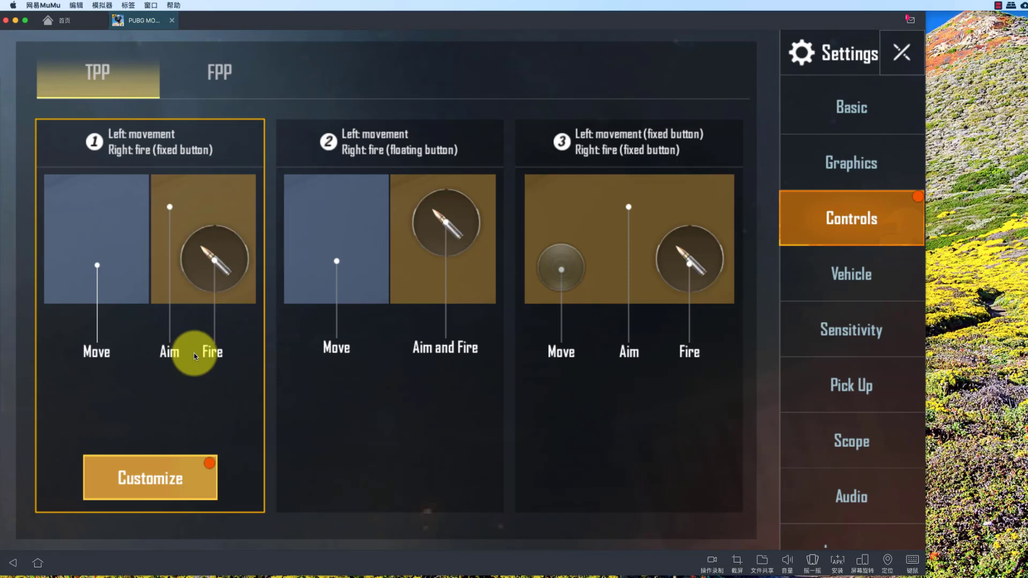
{"action": "left_click", "coordinate": [134, 495]}
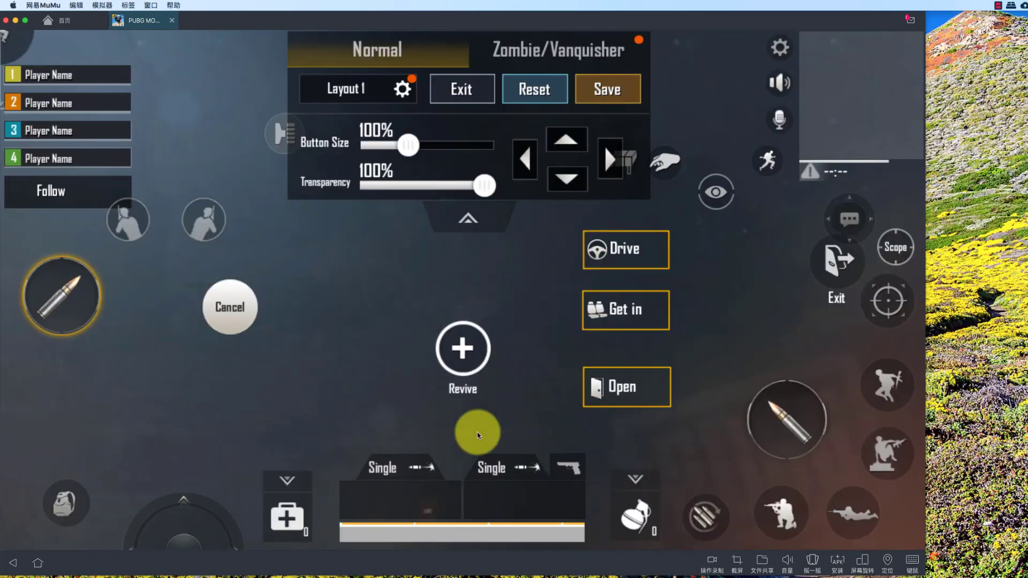
Step: In the key-mapping panel, add a new scheme and rename it PUBG_2
{"action": "left_click", "coordinate": [912, 562]}
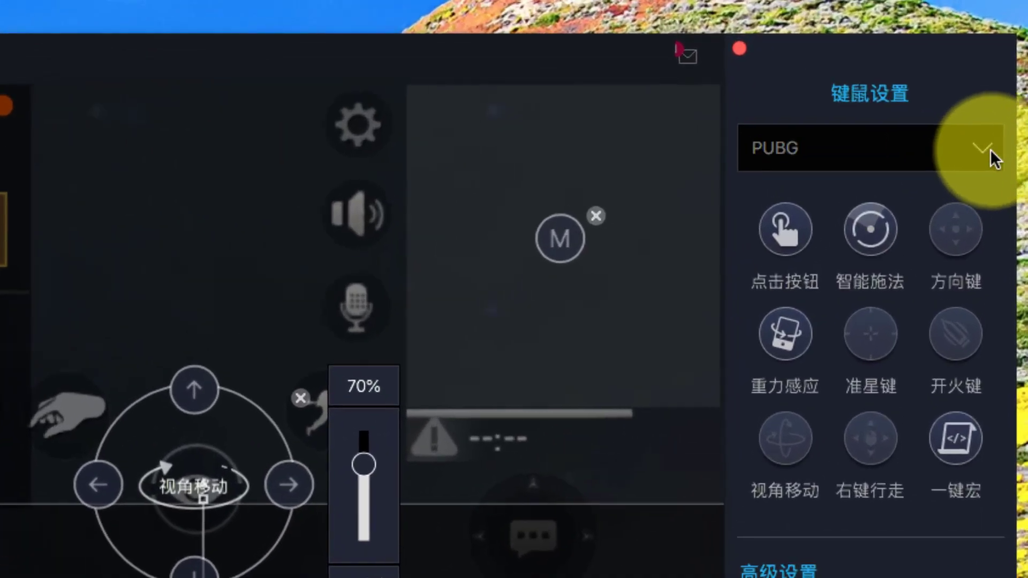
{"action": "left_click", "coordinate": [1006, 71]}
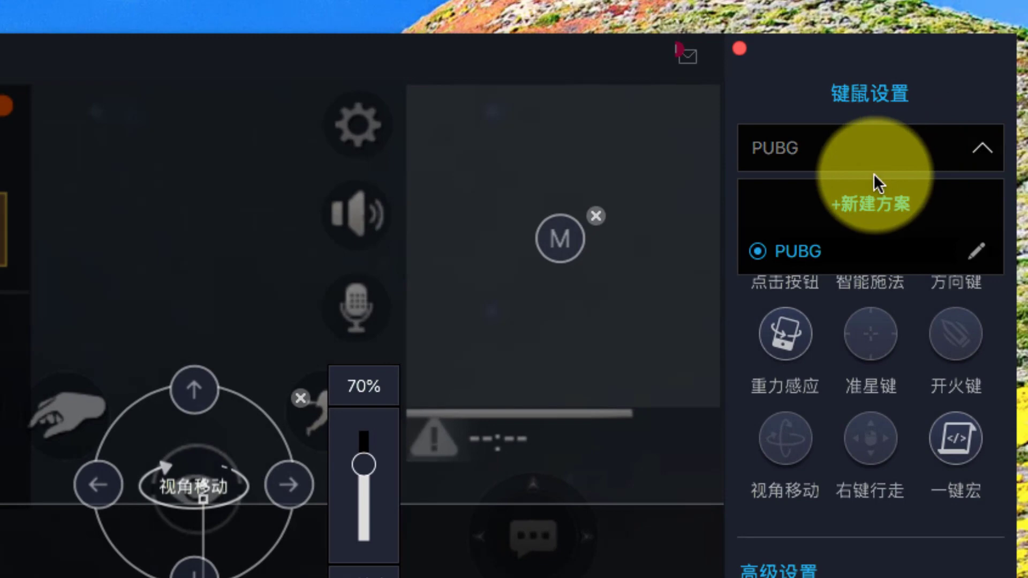
{"action": "left_click", "coordinate": [881, 209]}
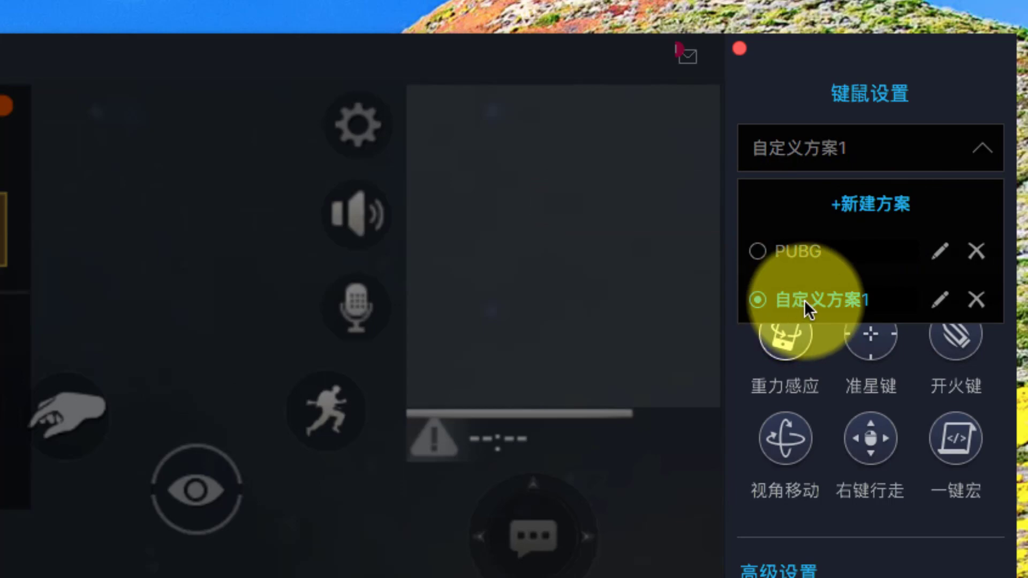
{"action": "left_click", "coordinate": [940, 300]}
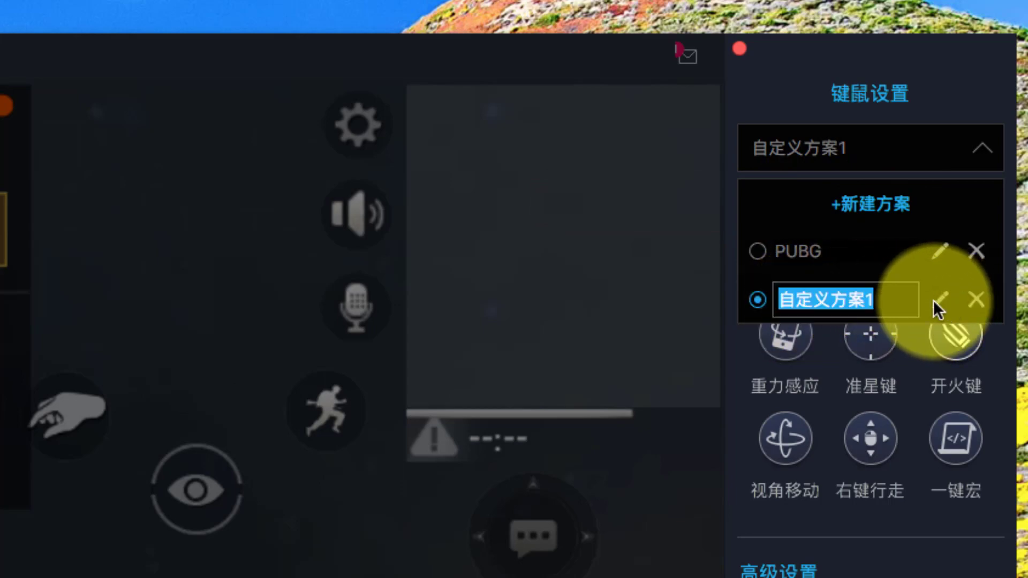
{"action": "type", "text": "PUBG"}
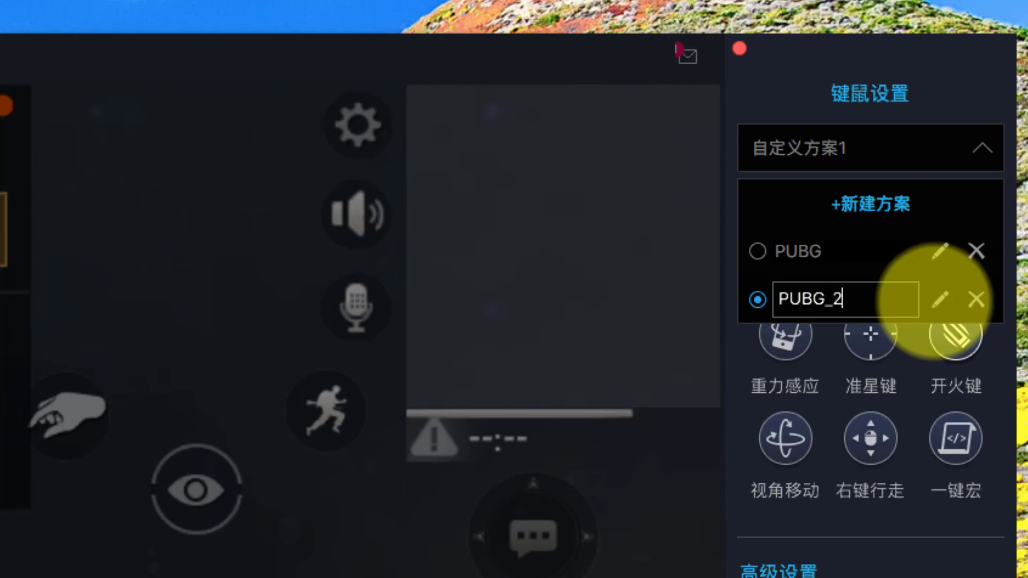
{"action": "type", "text": "_2"}
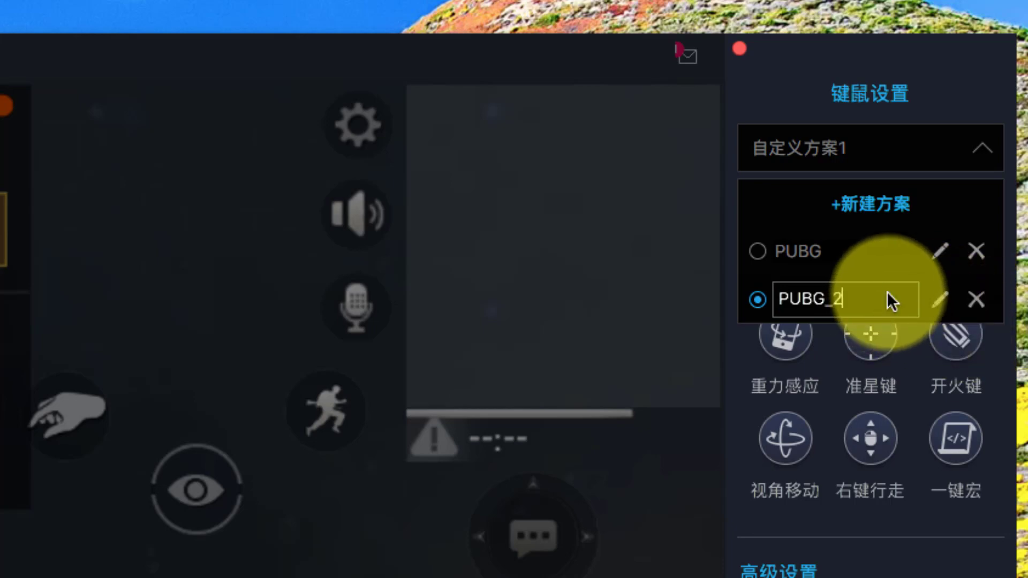
{"action": "key", "text": "Return"}
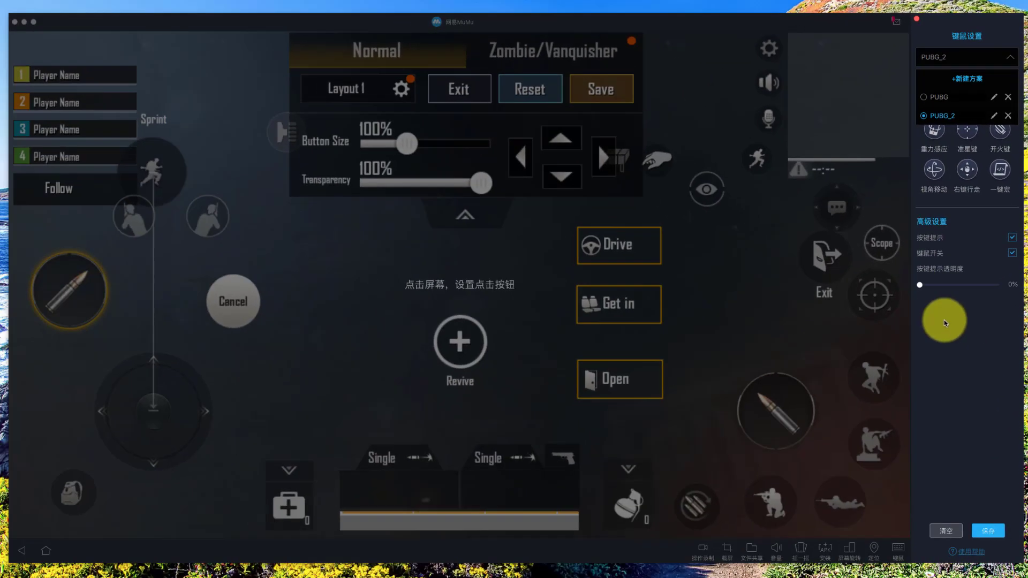
Step: Set key-hint transparency to 100% and place a WASD direction key over the joystick
{"action": "left_click", "coordinate": [945, 322]}
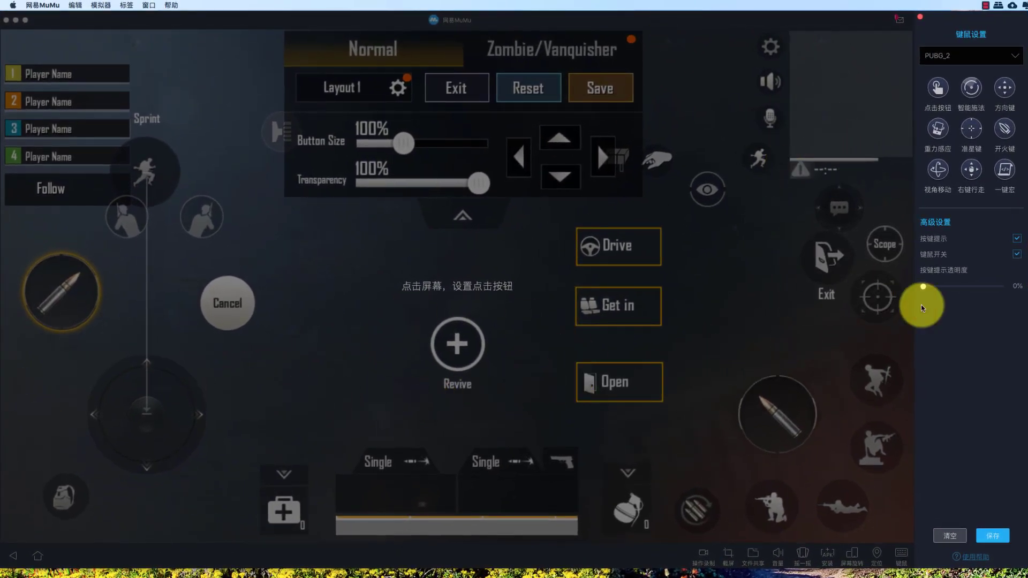
{"action": "left_click_drag", "start_coordinate": [922, 289], "coordinate": [1005, 289]}
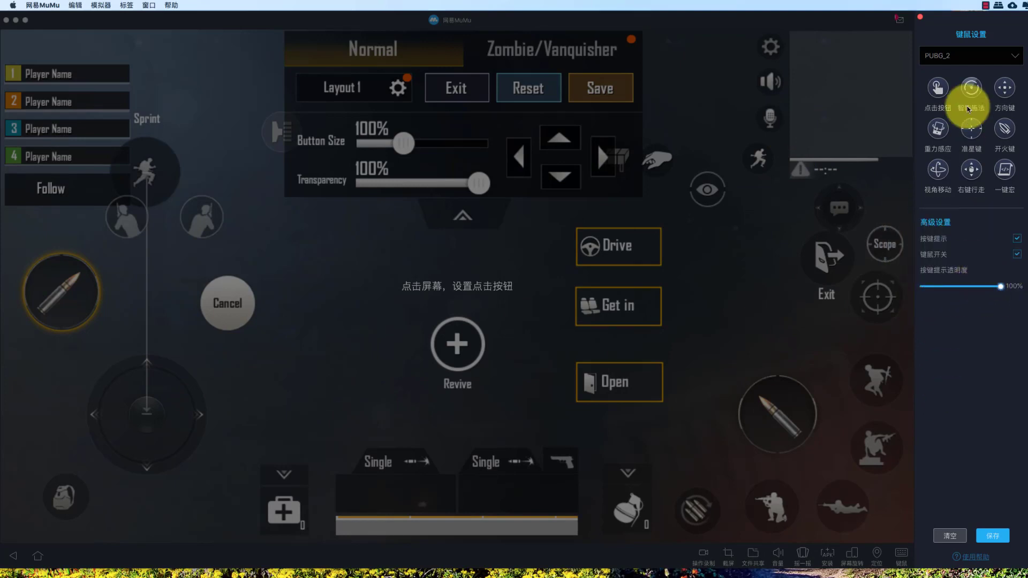
{"action": "left_click_drag", "start_coordinate": [1005, 93], "coordinate": [260, 354]}
{"action": "left_click_drag", "start_coordinate": [146, 421], "coordinate": [150, 418]}
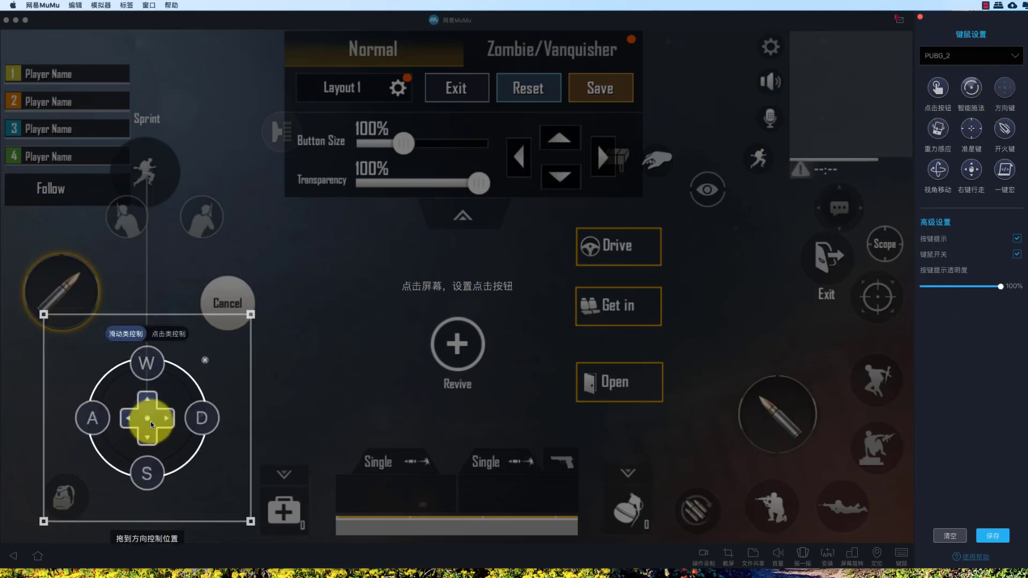
Step: Bind E to the right lean and Q to the left lean, removing stray Cancel and fire bindings
{"action": "left_click", "coordinate": [151, 367]}
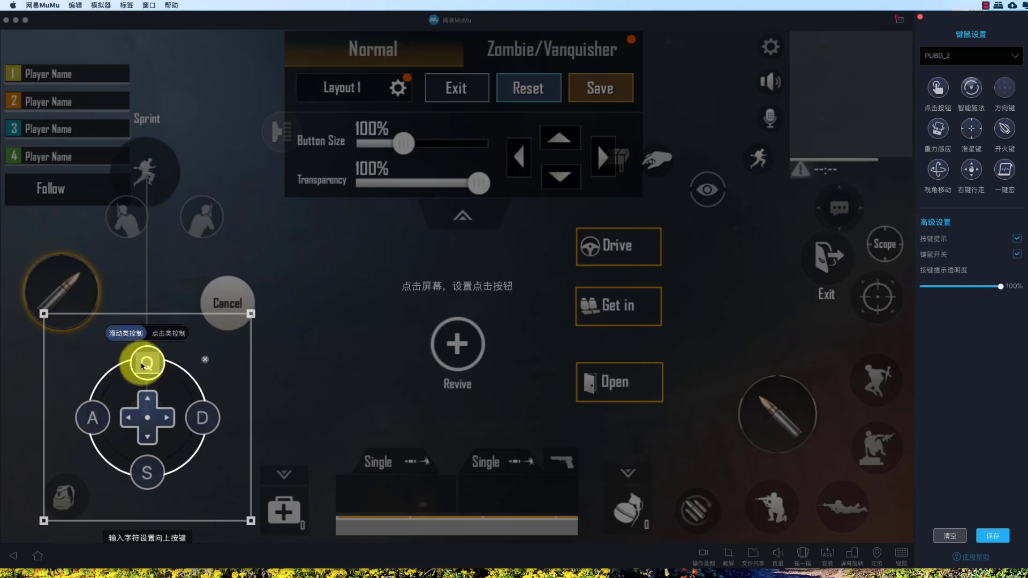
{"action": "left_click", "coordinate": [105, 412]}
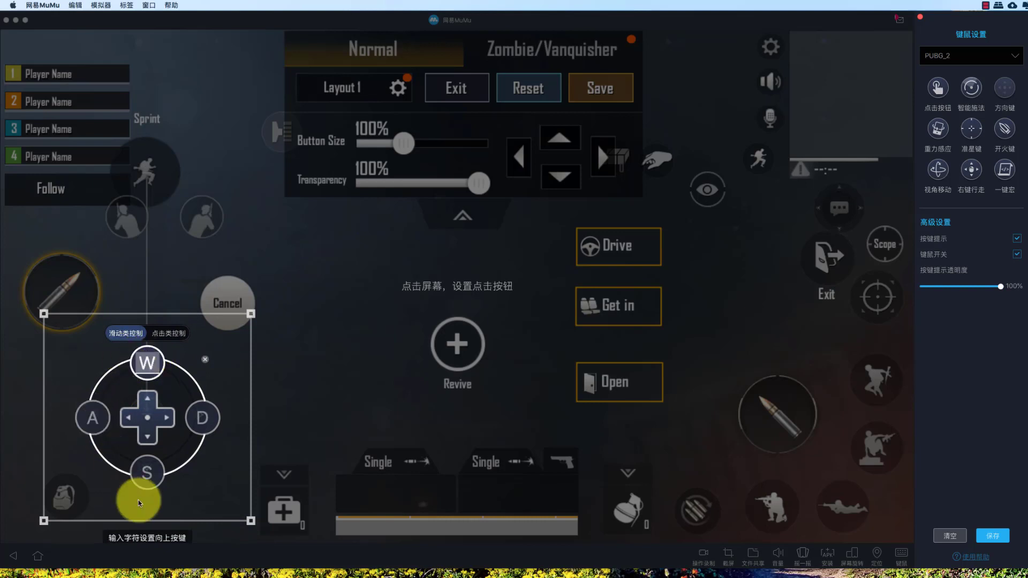
{"action": "left_click", "coordinate": [296, 312]}
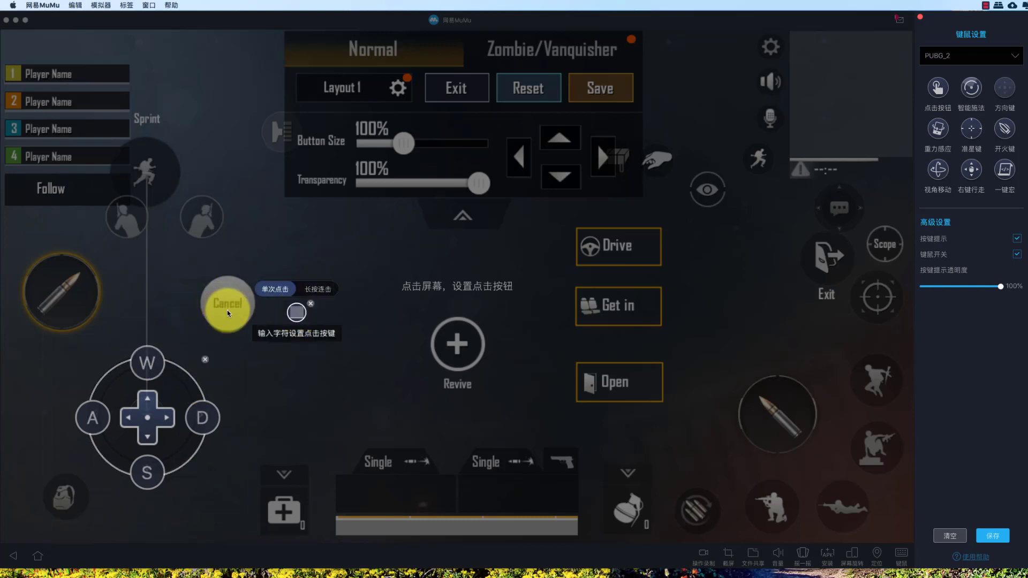
{"action": "left_click", "coordinate": [310, 304]}
{"action": "left_click", "coordinate": [214, 227]}
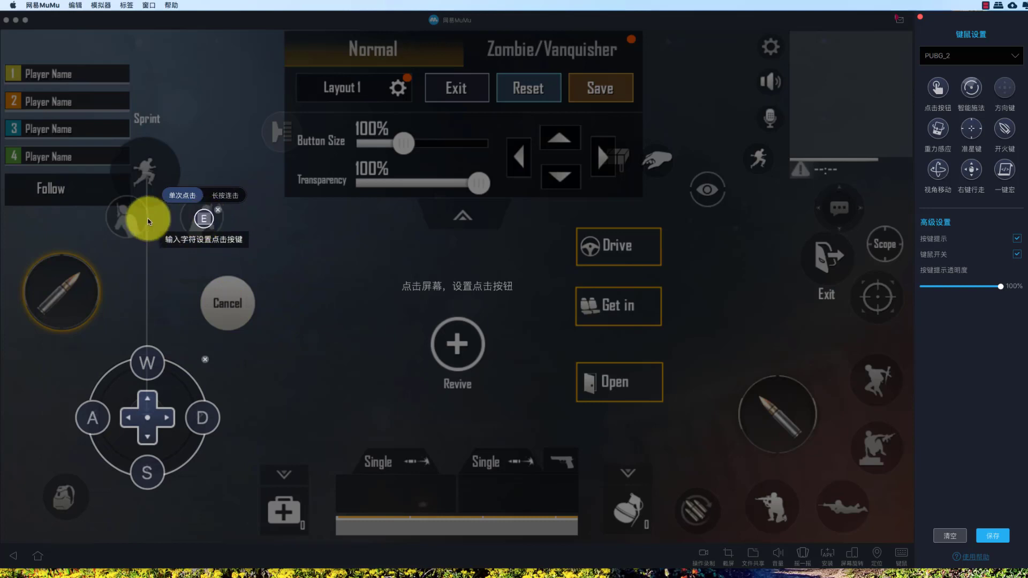
{"action": "key", "text": "e"}
{"action": "left_click", "coordinate": [129, 222]}
{"action": "left_click_drag", "start_coordinate": [129, 226], "coordinate": [127, 222]}
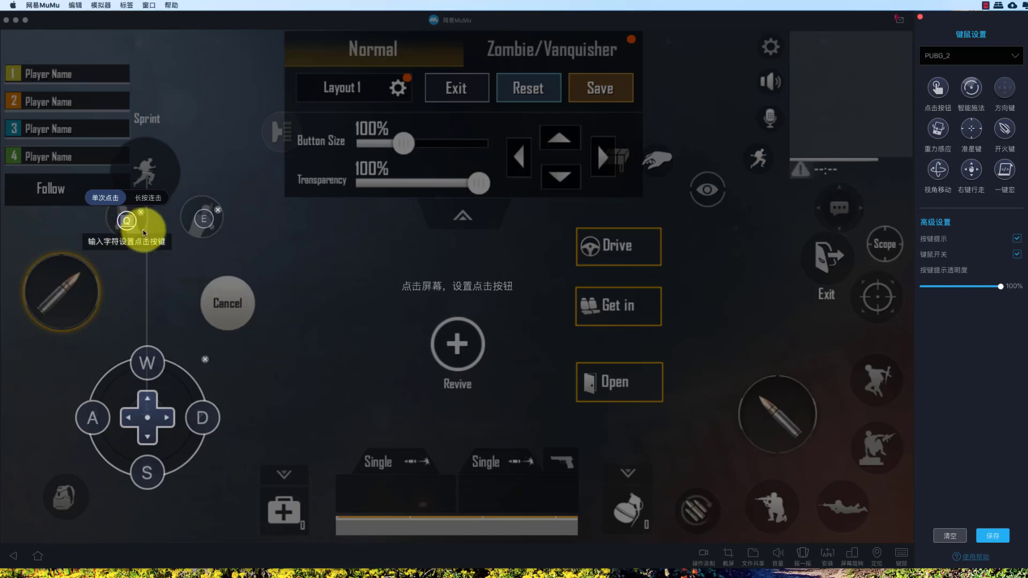
{"action": "left_click", "coordinate": [151, 166]}
{"action": "left_click", "coordinate": [107, 296]}
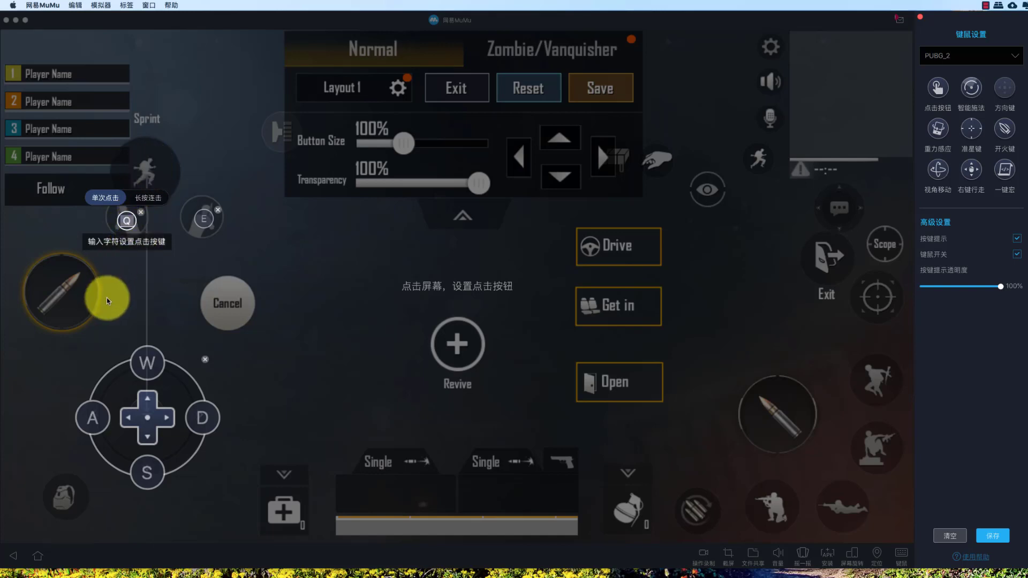
{"action": "left_click", "coordinate": [60, 293]}
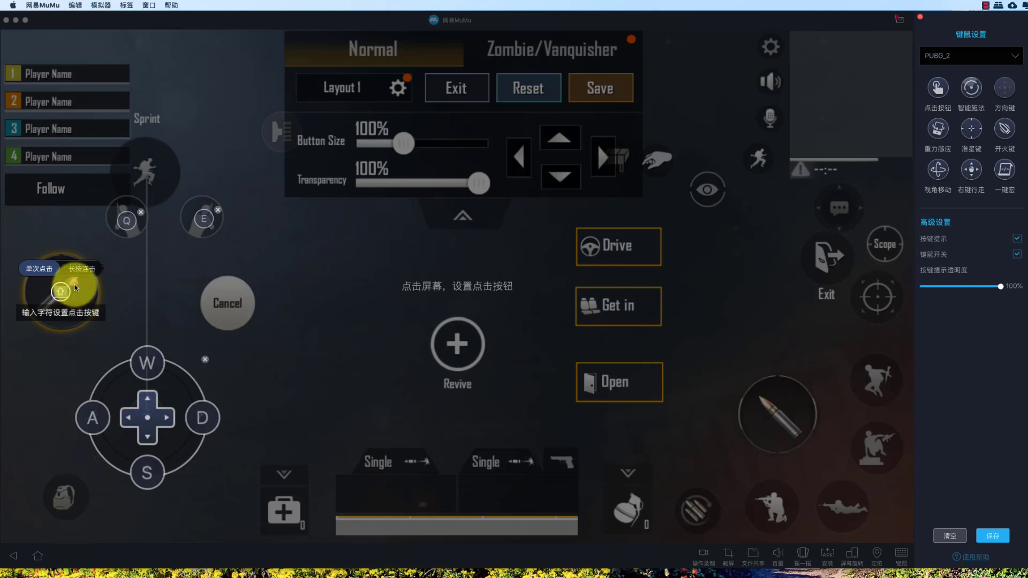
{"action": "left_click", "coordinate": [75, 283]}
Step: Bind X to the backpack button and 4 to the medkit slot
{"action": "left_click", "coordinate": [64, 498]}
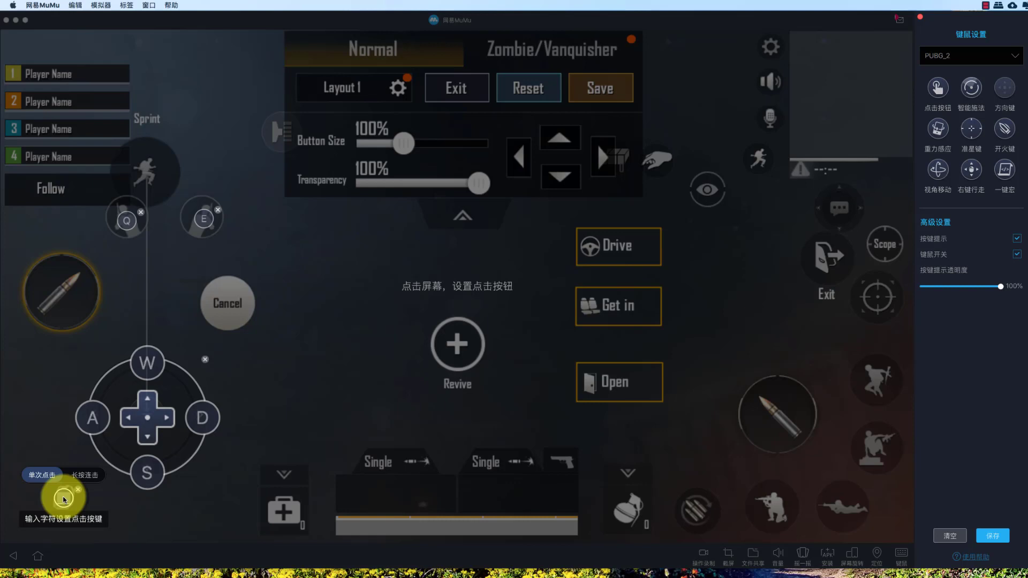
{"action": "key", "text": "x"}
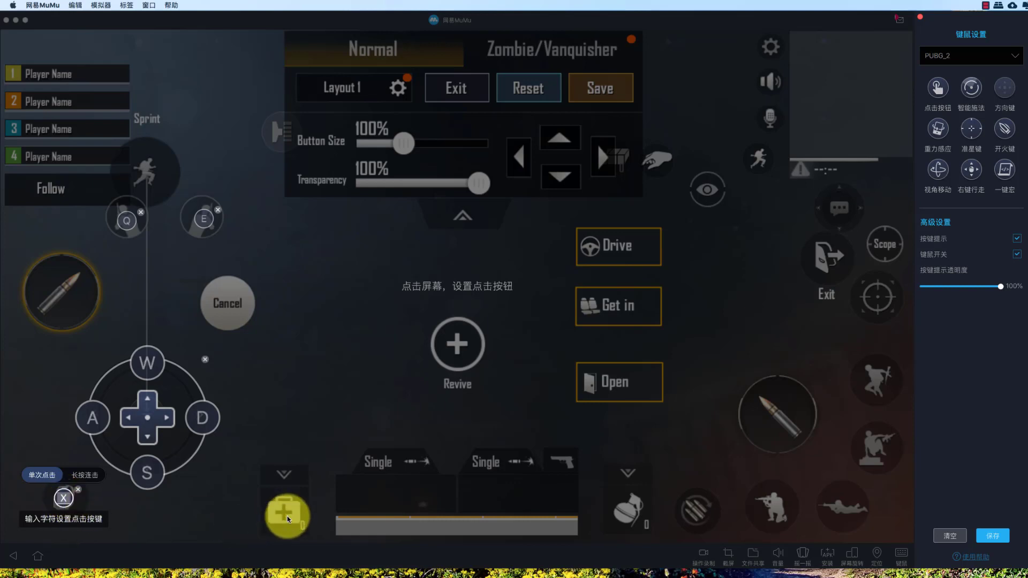
{"action": "left_click", "coordinate": [282, 474]}
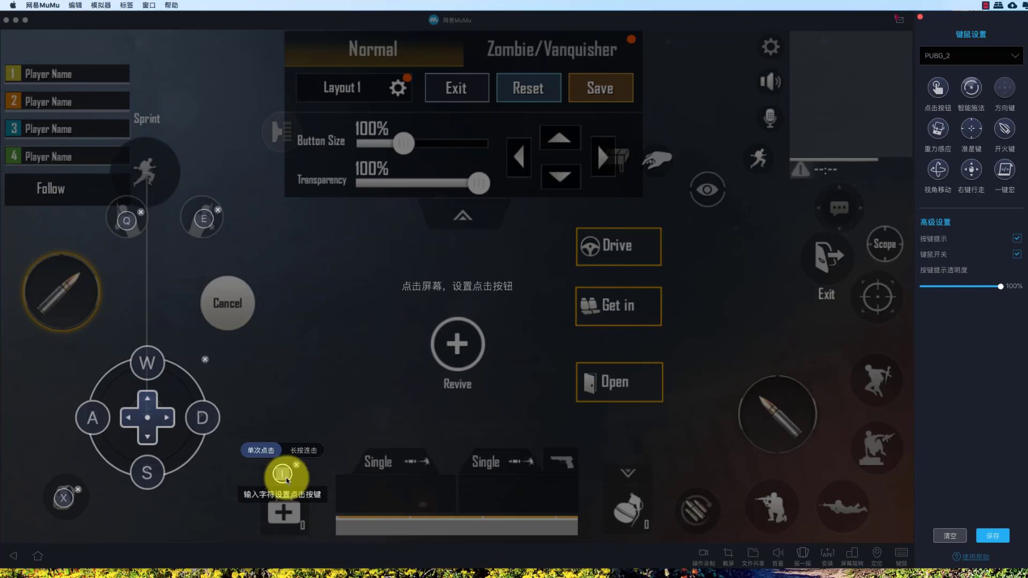
{"action": "left_click", "coordinate": [286, 516]}
{"action": "left_click_drag", "start_coordinate": [286, 516], "coordinate": [283, 515]}
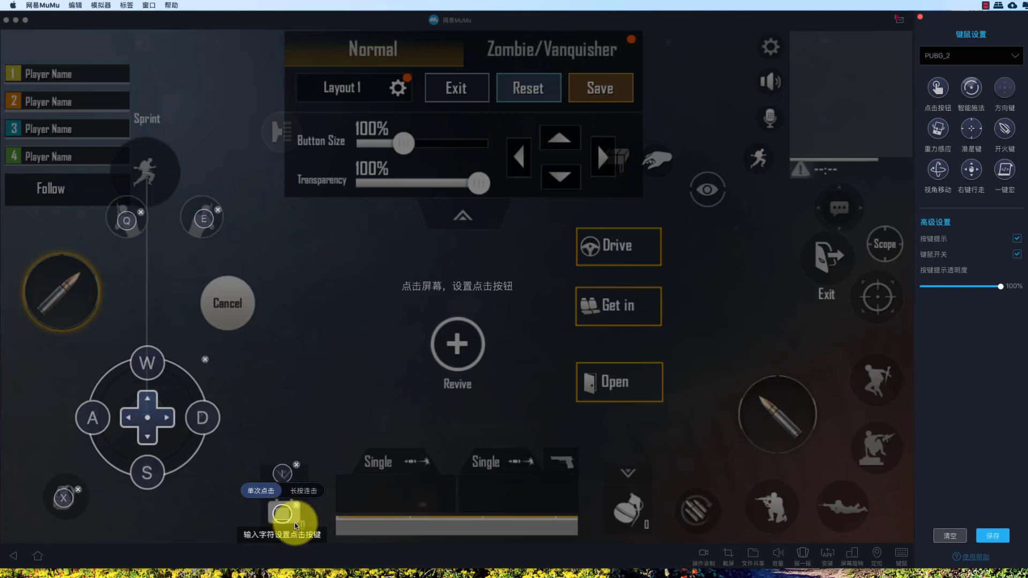
{"action": "key", "text": "4"}
Step: Bind 1, 2 and 3 to the first weapon, second weapon and pistol slots
{"action": "left_click", "coordinate": [392, 495]}
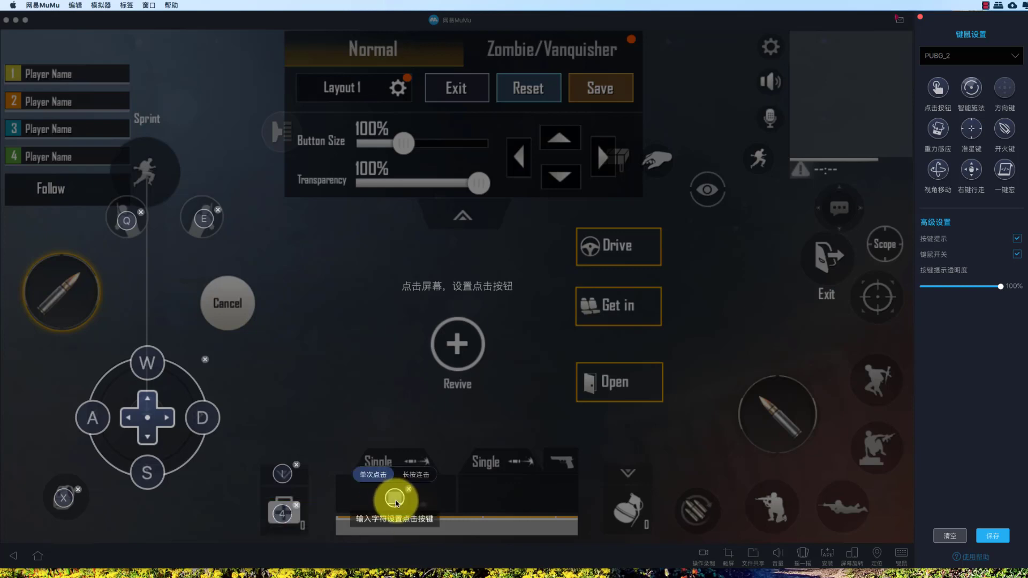
{"action": "key", "text": "1"}
{"action": "left_click", "coordinate": [522, 500]}
{"action": "key", "text": "2"}
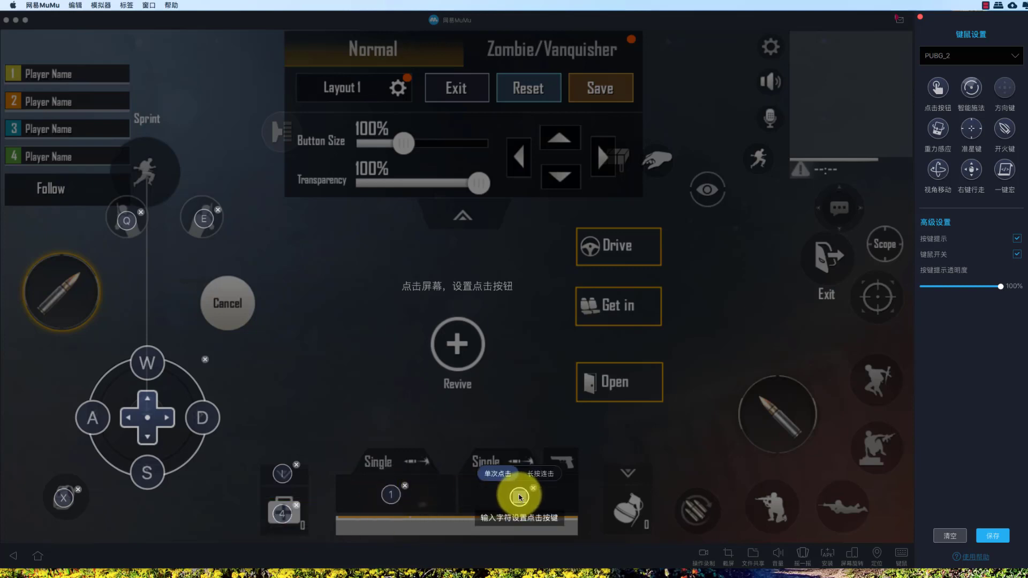
{"action": "left_click", "coordinate": [562, 460]}
{"action": "key", "text": "3"}
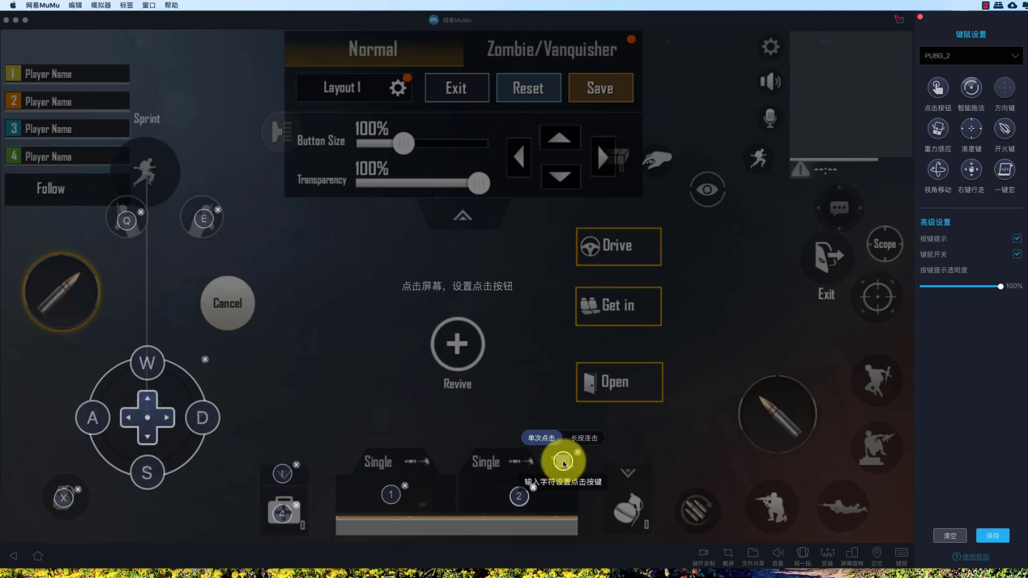
{"action": "left_click", "coordinate": [381, 469]}
Step: Bind V to Revive and F to Drive, and add bindings on Get in and Open
{"action": "left_click", "coordinate": [457, 345]}
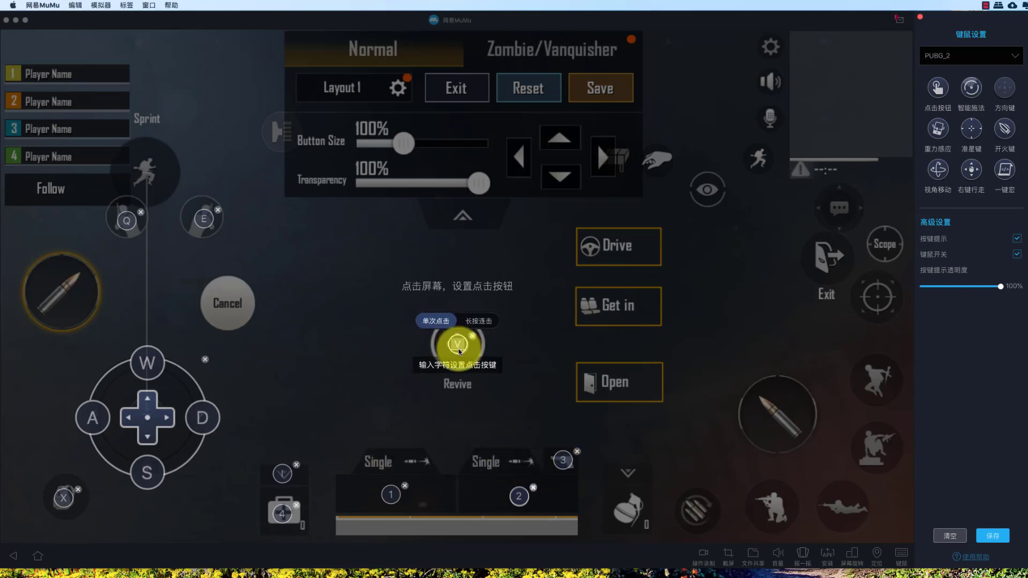
{"action": "key", "text": "v"}
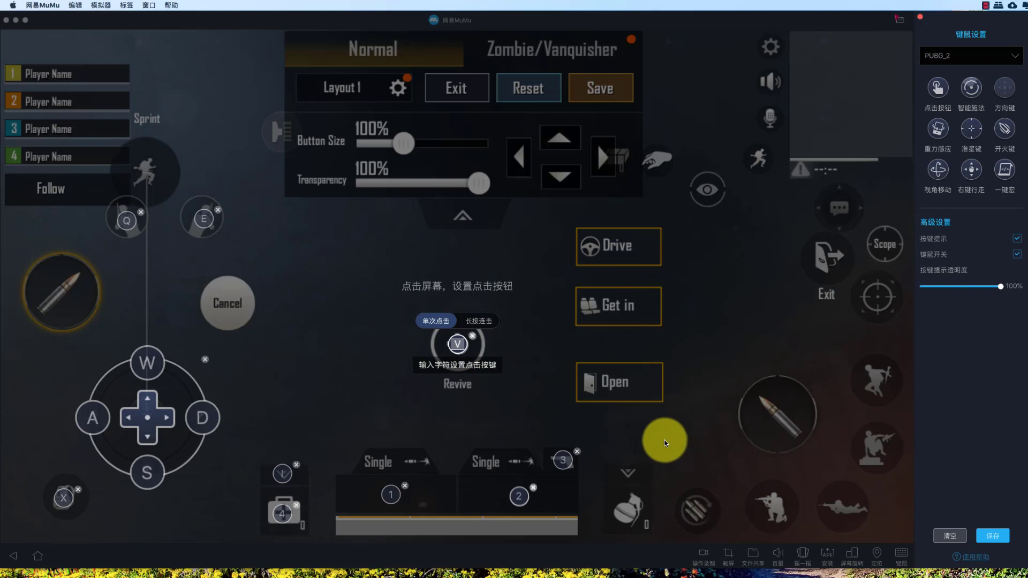
{"action": "left_click", "coordinate": [594, 384]}
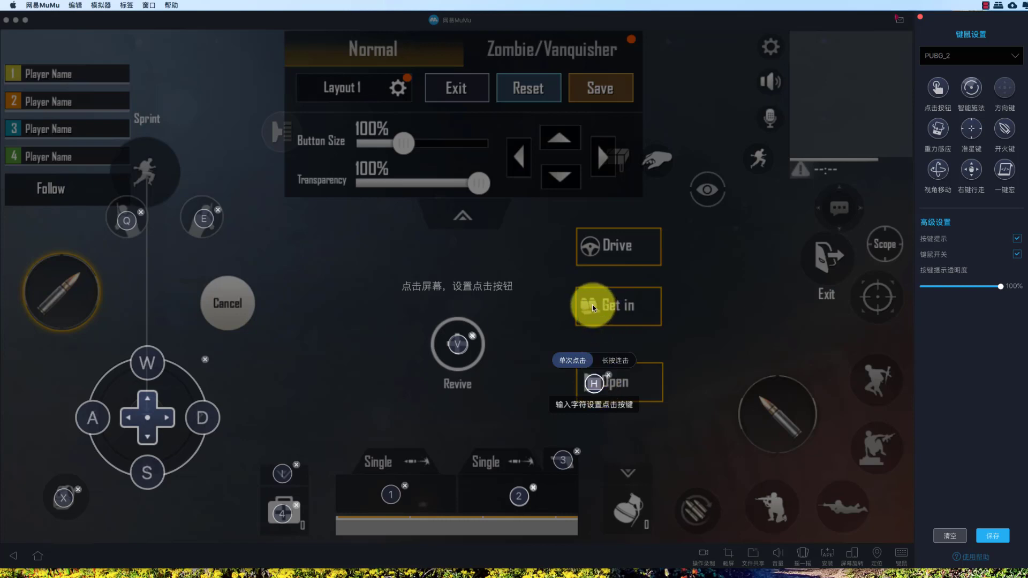
{"action": "left_click", "coordinate": [592, 248]}
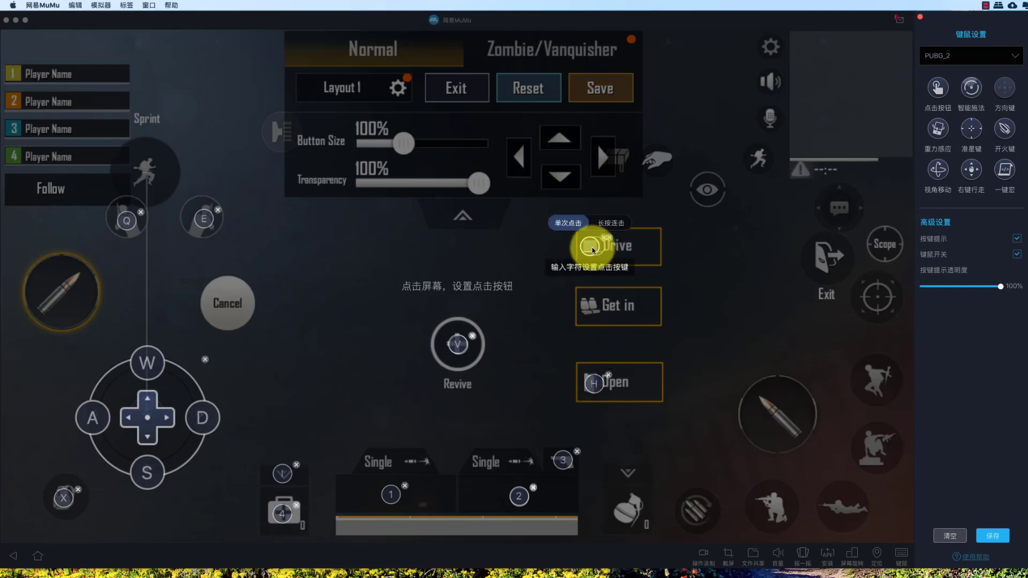
{"action": "key", "text": "f"}
{"action": "left_click", "coordinate": [592, 305]}
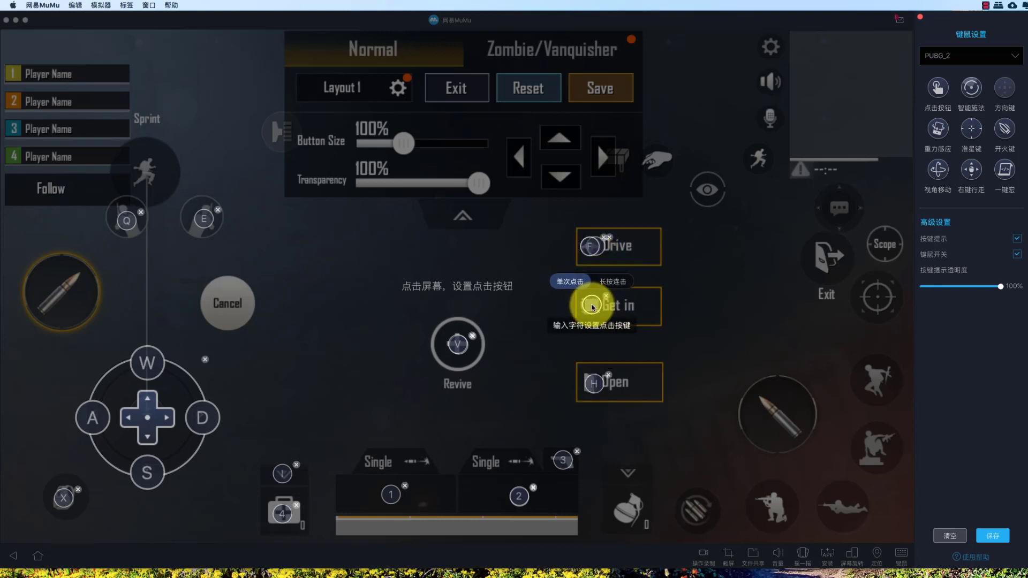
{"action": "left_click_drag", "start_coordinate": [592, 307], "coordinate": [614, 308]}
{"action": "left_click", "coordinate": [605, 254]}
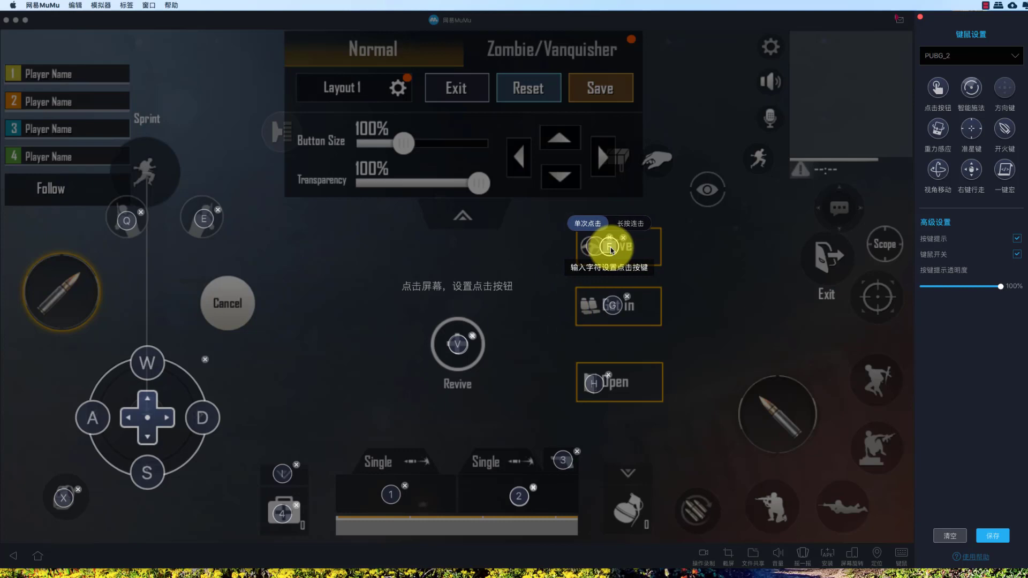
{"action": "left_click", "coordinate": [608, 380]}
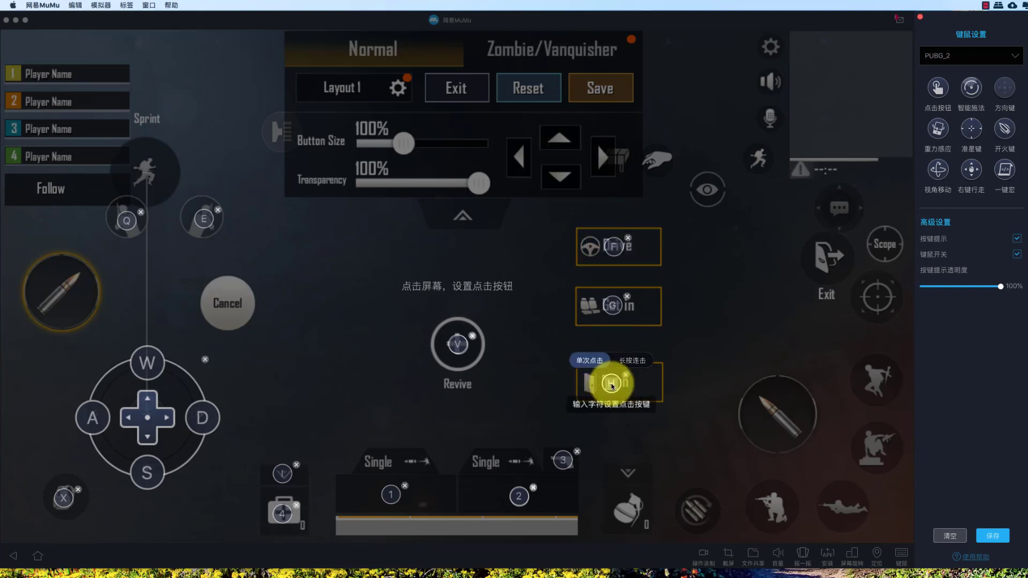
Step: Bind 5, R, C and Space to grenade, reload, crouch and jump, plus a prone binding
{"action": "left_click", "coordinate": [630, 515]}
{"action": "key", "text": "5"}
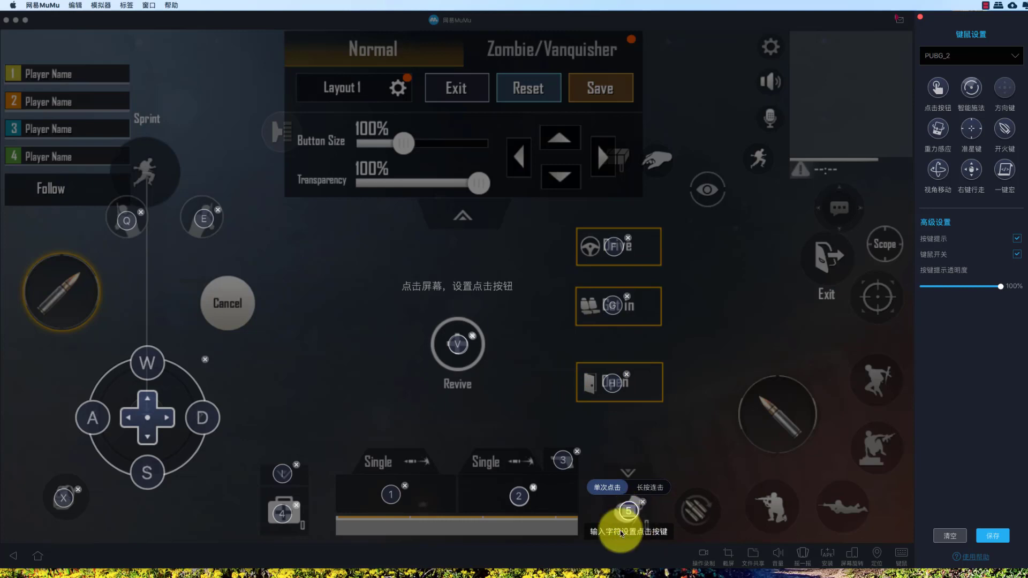
{"action": "left_click", "coordinate": [701, 512]}
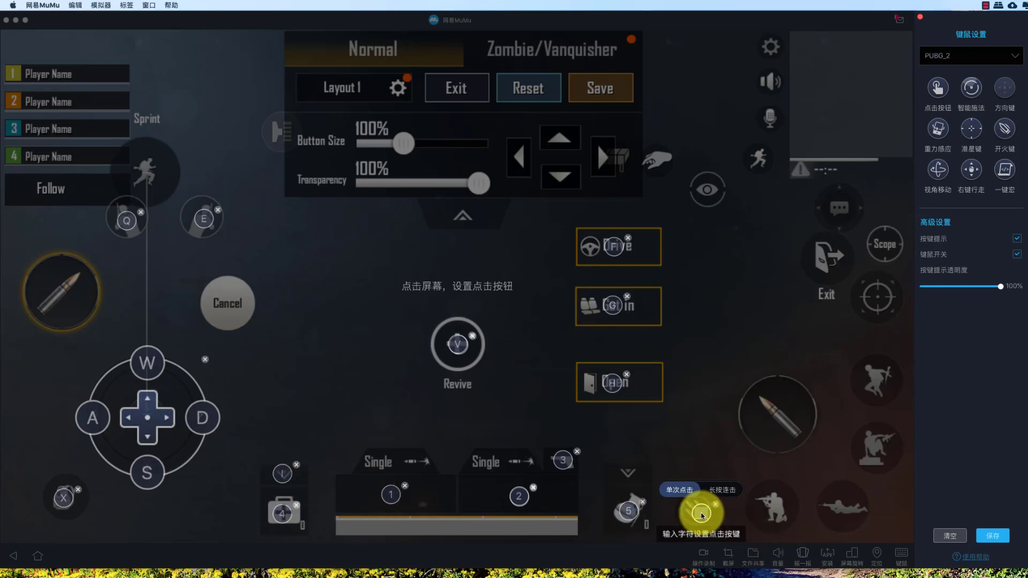
{"action": "key", "text": "r"}
{"action": "left_click", "coordinate": [773, 510]}
{"action": "key", "text": "c"}
{"action": "left_click", "coordinate": [843, 507]}
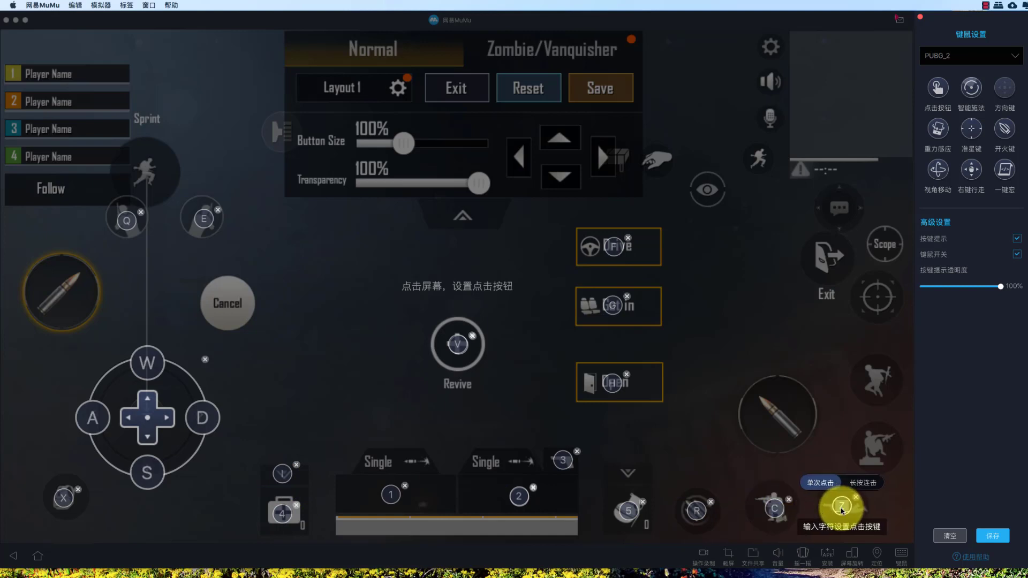
{"action": "left_click", "coordinate": [879, 381]}
{"action": "key", "text": "space"}
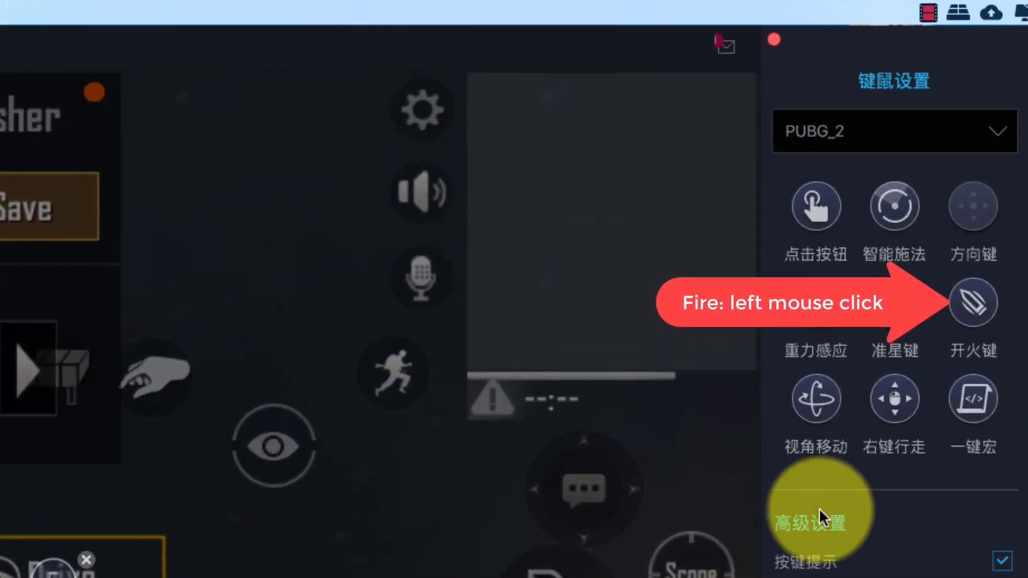
Step: Place the 开火键 fire control over the game's lower-right fire button
{"action": "left_click_drag", "start_coordinate": [970, 302], "coordinate": [719, 524]}
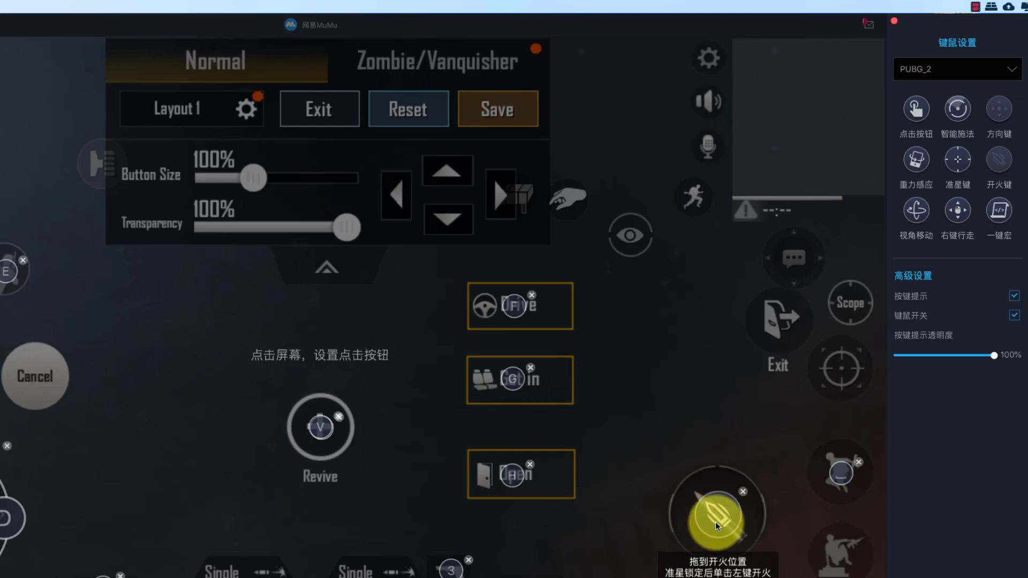
{"action": "mouse_move", "coordinate": [958, 111]}
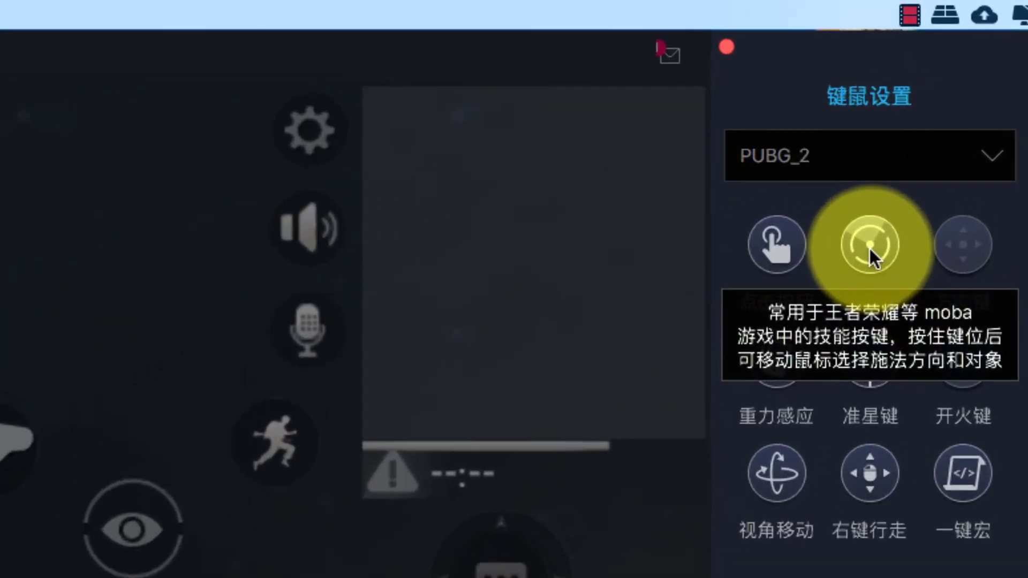
Step: Add a 准星键 crosshair with Ctrl lock at 100% sensitivity, plus a 视角移动 control
{"action": "left_click_drag", "start_coordinate": [878, 359], "coordinate": [227, 577]}
{"action": "left_click_drag", "start_coordinate": [616, 384], "coordinate": [597, 411]}
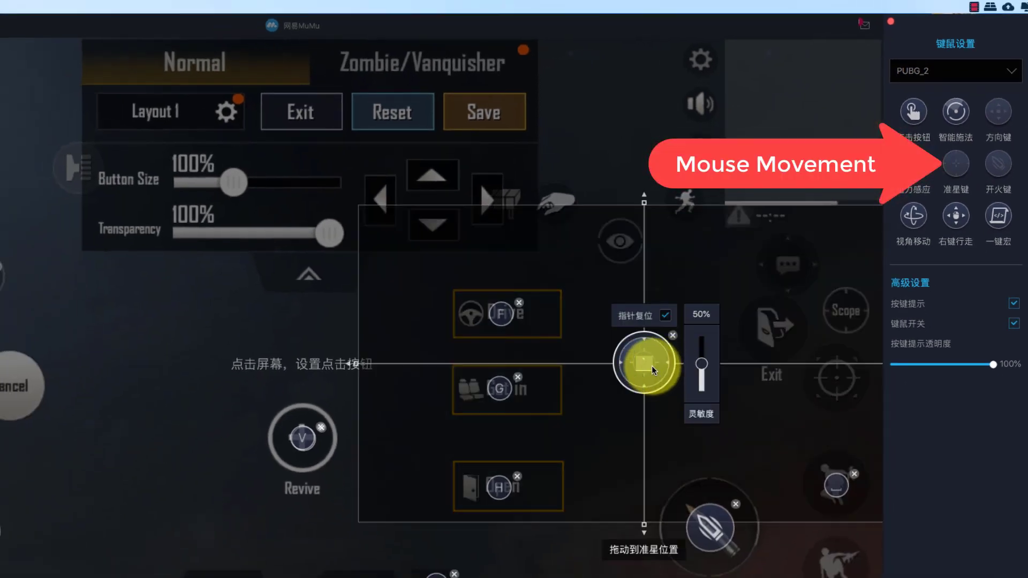
{"action": "left_click", "coordinate": [643, 365]}
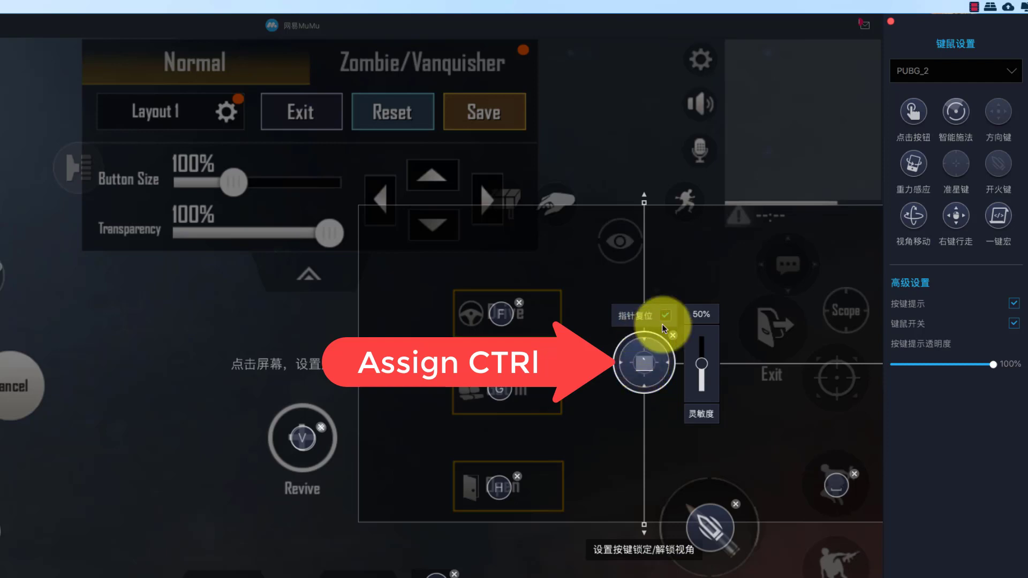
{"action": "key", "text": "ctrl"}
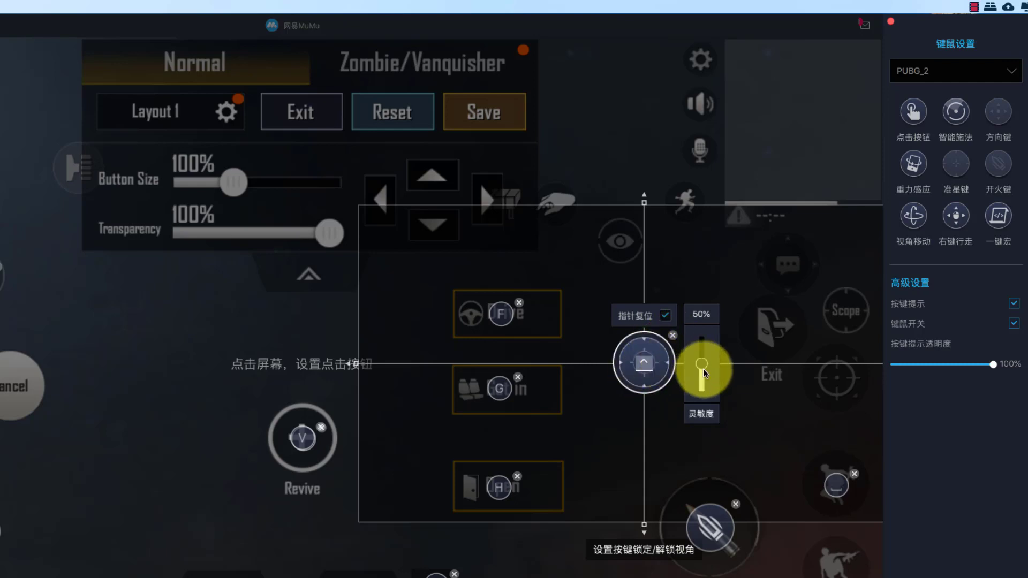
{"action": "left_click_drag", "start_coordinate": [701, 365], "coordinate": [692, 336]}
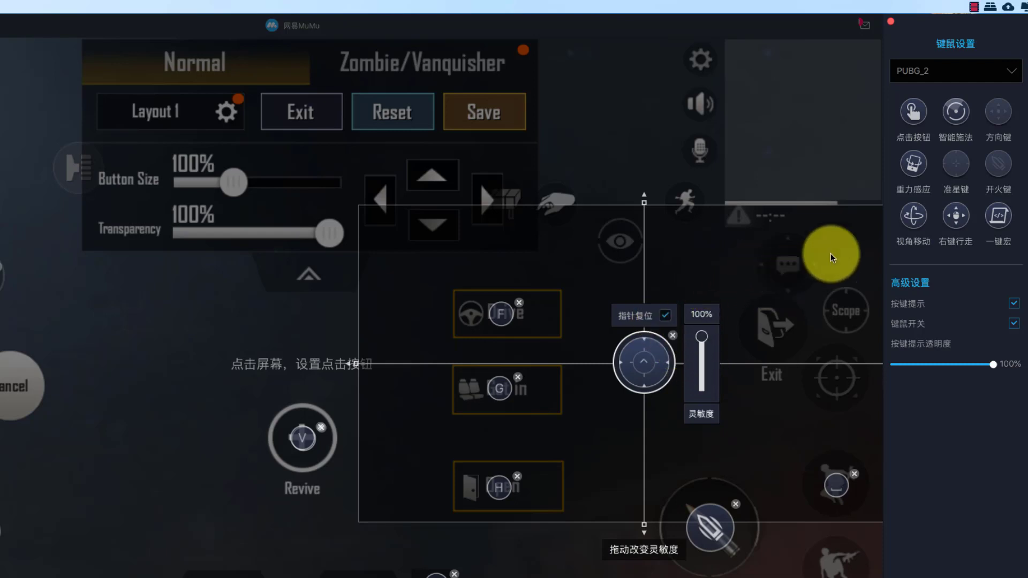
{"action": "left_click_drag", "start_coordinate": [913, 215], "coordinate": [621, 243]}
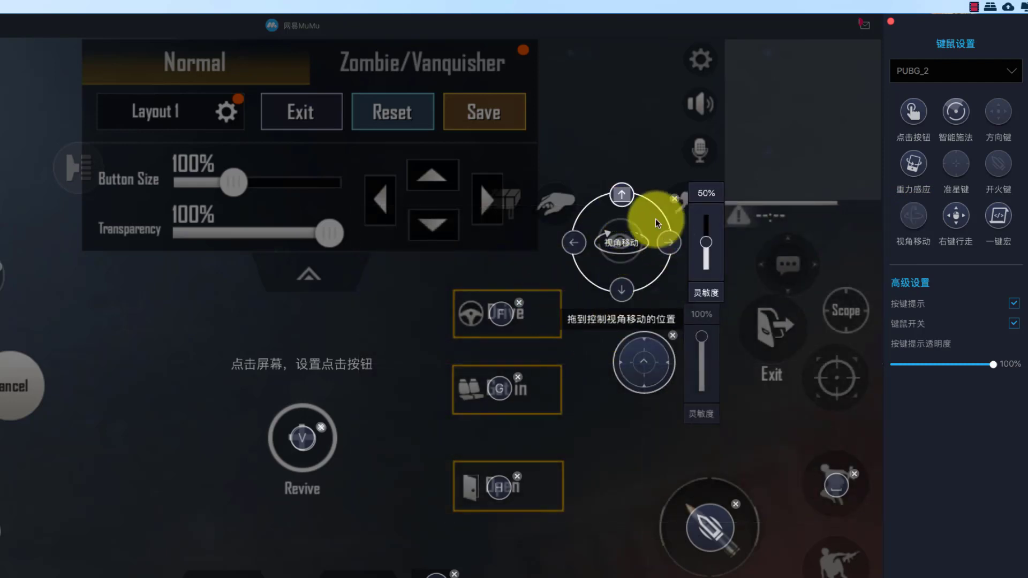
Step: Set 视角移动 sensitivity to 70%, add top-right tap keys M and N, and a Sprint tap key
{"action": "left_click_drag", "start_coordinate": [706, 244], "coordinate": [707, 236]}
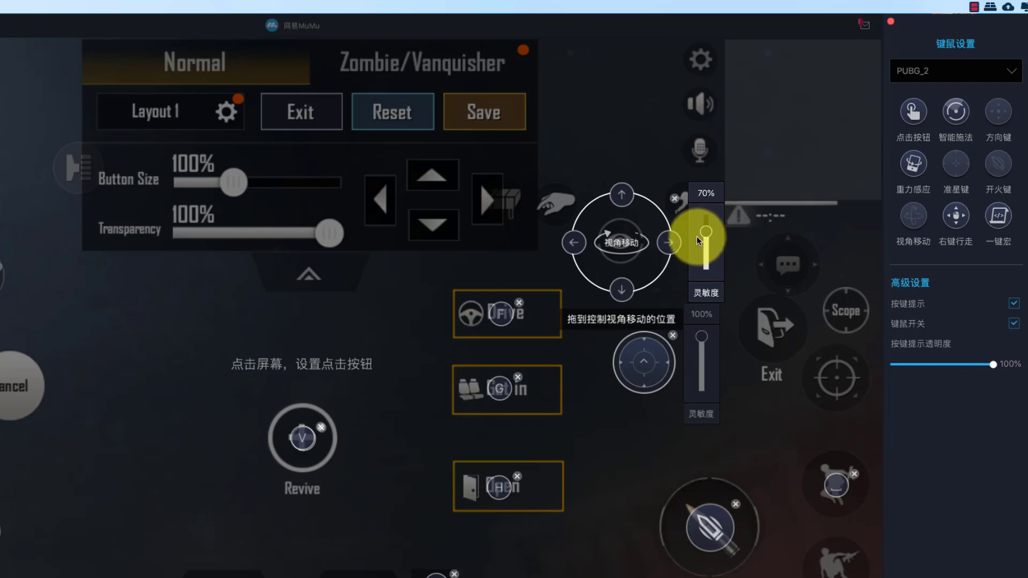
{"action": "left_click", "coordinate": [701, 149]}
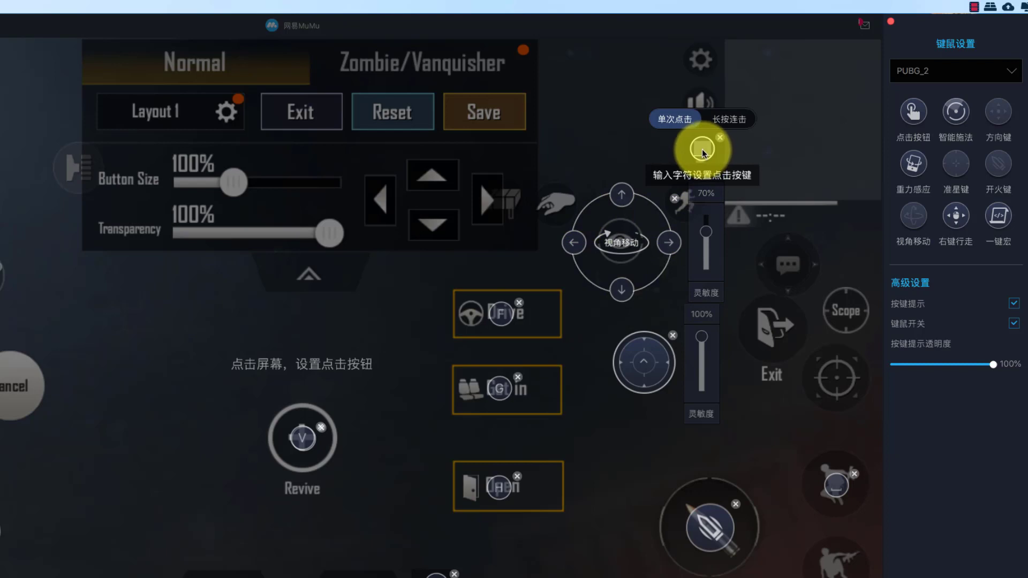
{"action": "key", "text": "m"}
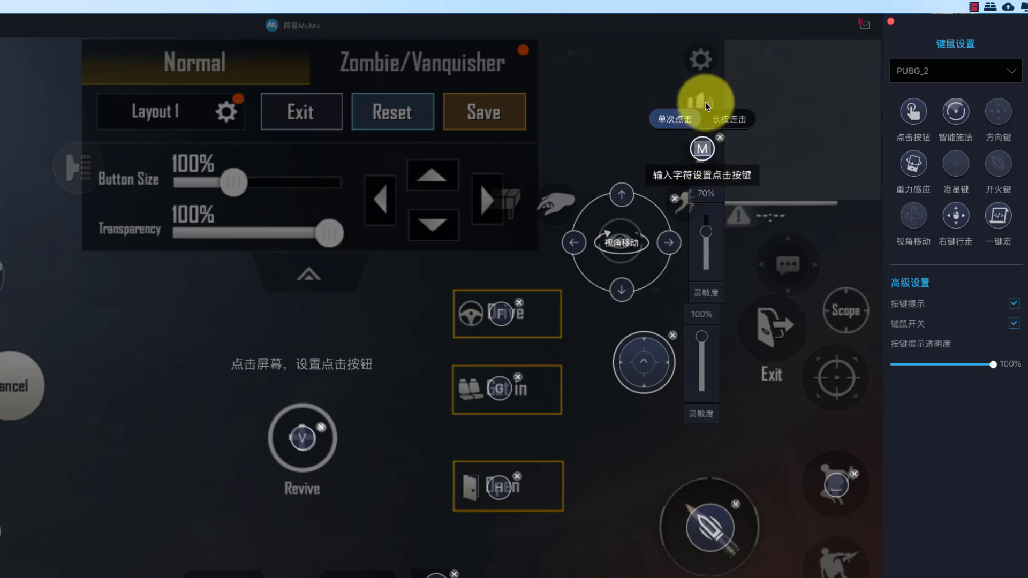
{"action": "left_click", "coordinate": [701, 103]}
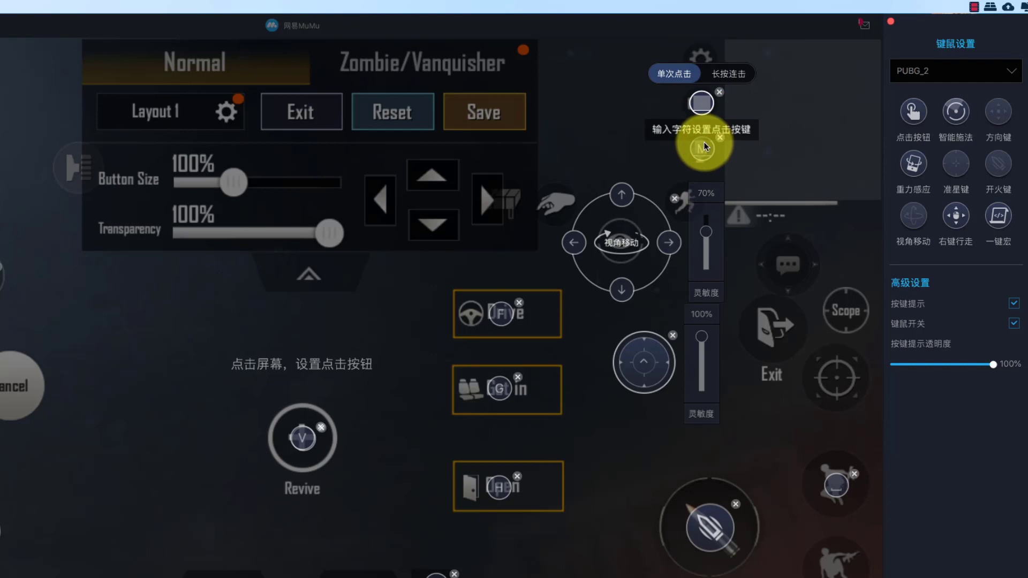
{"action": "key", "text": "n"}
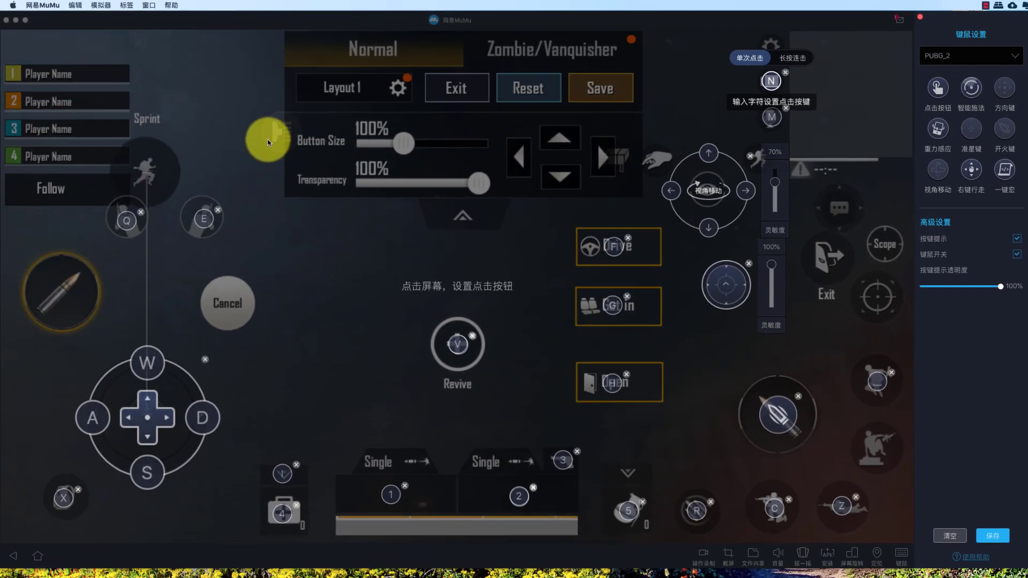
{"action": "left_click", "coordinate": [149, 168]}
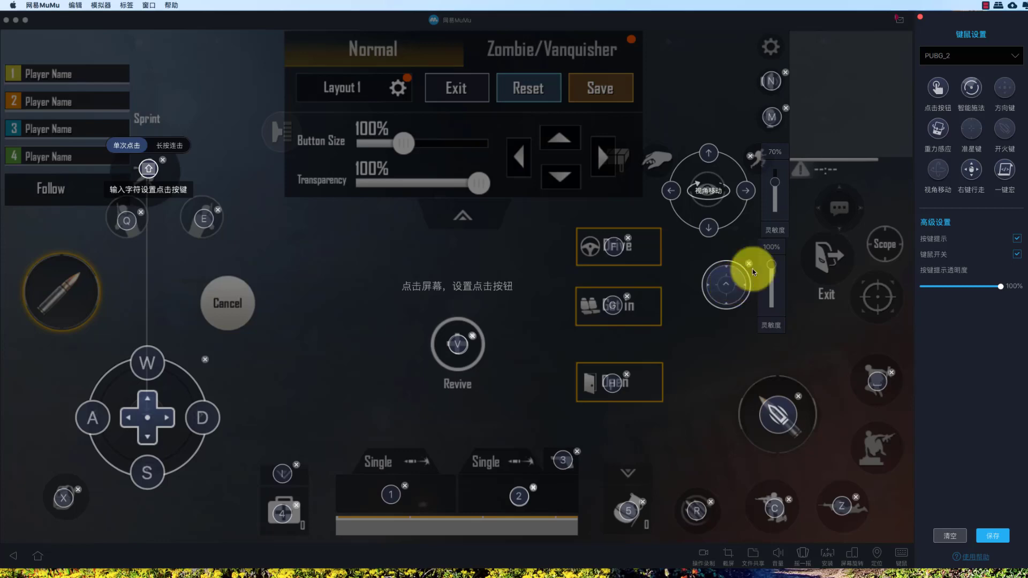
Step: Place a shrunken 右键行走 walking wheel just below the Scope button
{"action": "left_click_drag", "start_coordinate": [971, 168], "coordinate": [712, 339]}
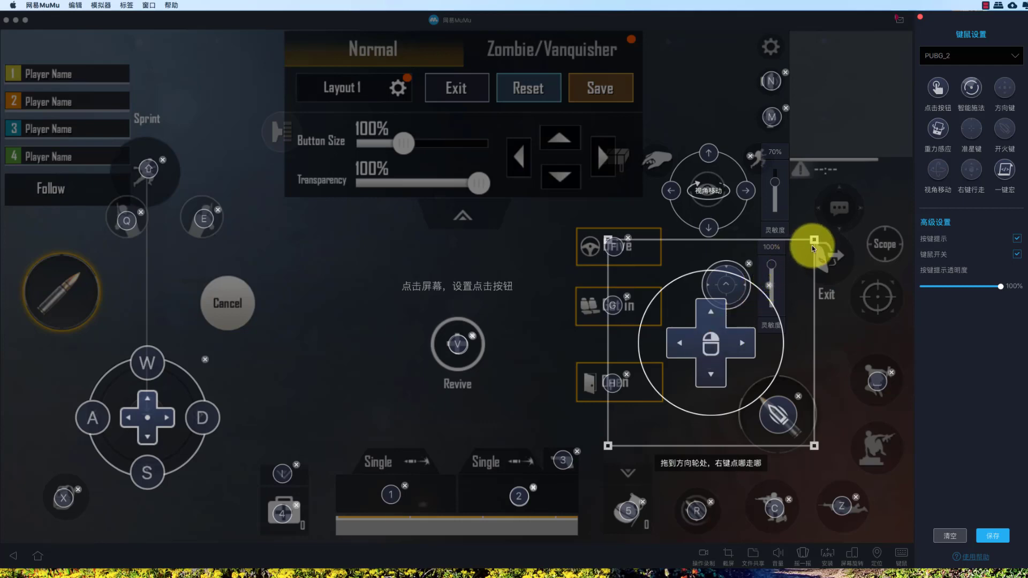
{"action": "left_click_drag", "start_coordinate": [814, 239], "coordinate": [759, 292]}
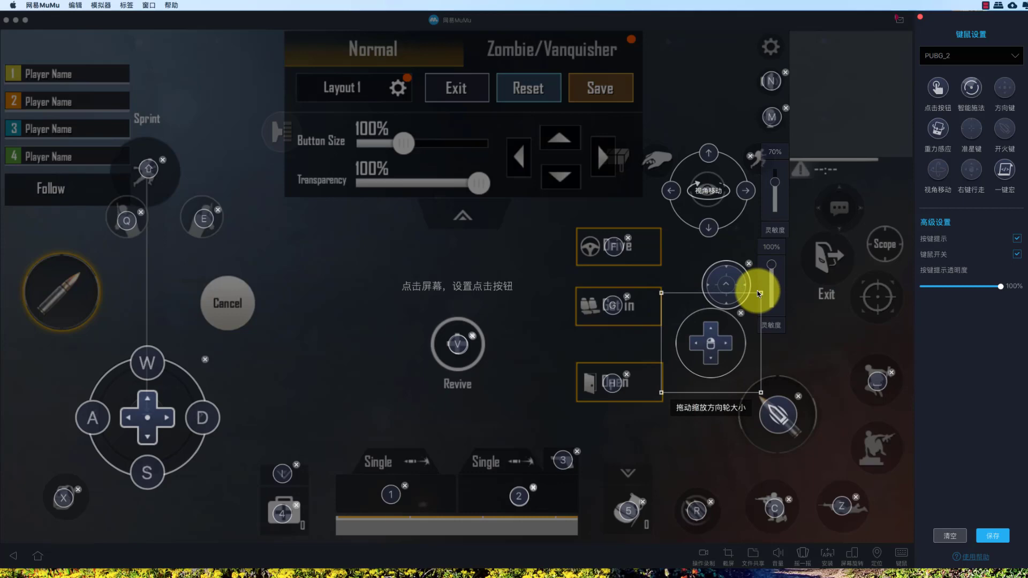
{"action": "left_click_drag", "start_coordinate": [724, 348], "coordinate": [886, 243]}
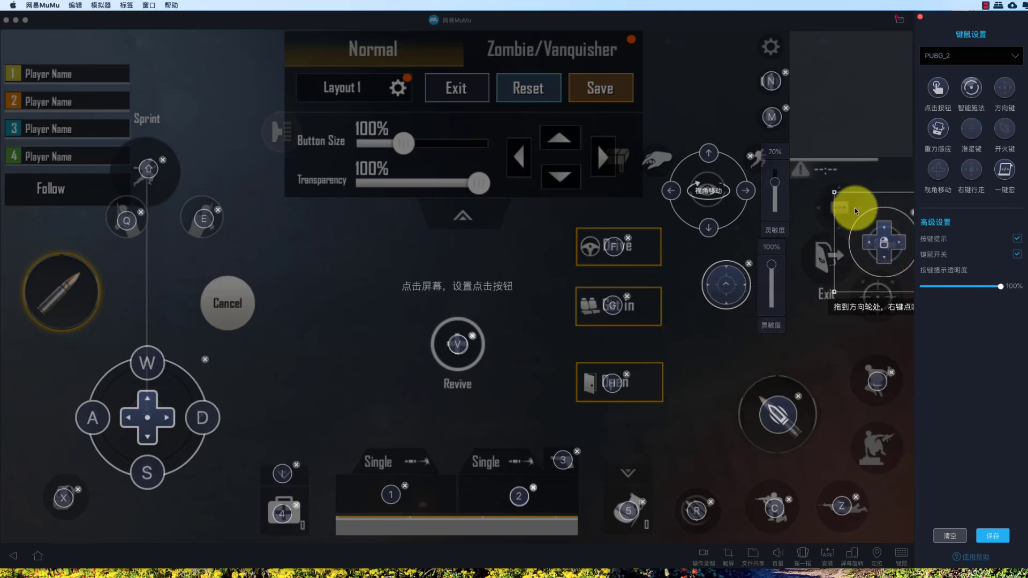
{"action": "left_click_drag", "start_coordinate": [835, 195], "coordinate": [880, 304]}
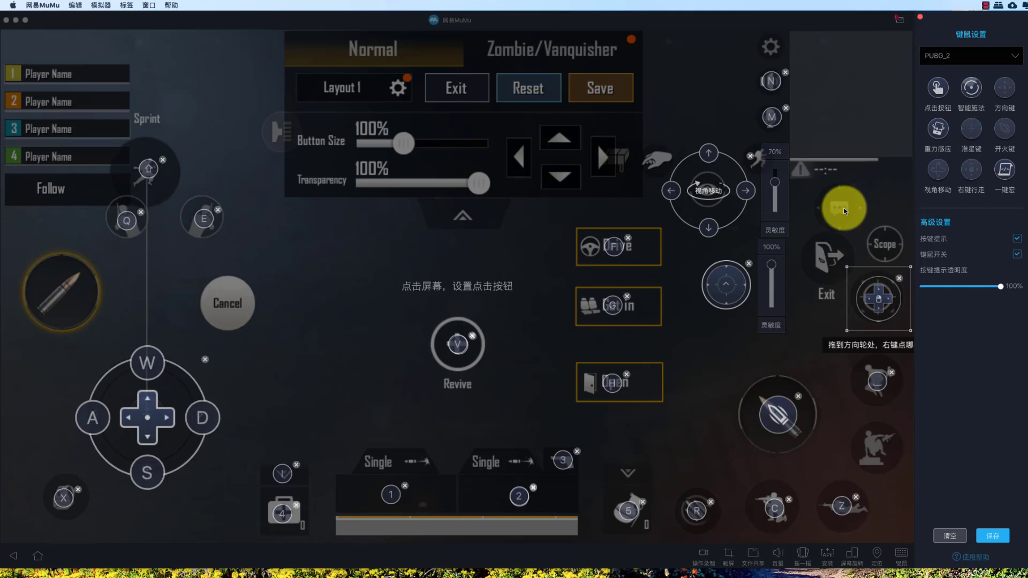
Step: Bind X to Exit, rebind the bottom-left key to B, then save PUBG_2 and close
{"action": "left_click", "coordinate": [827, 258]}
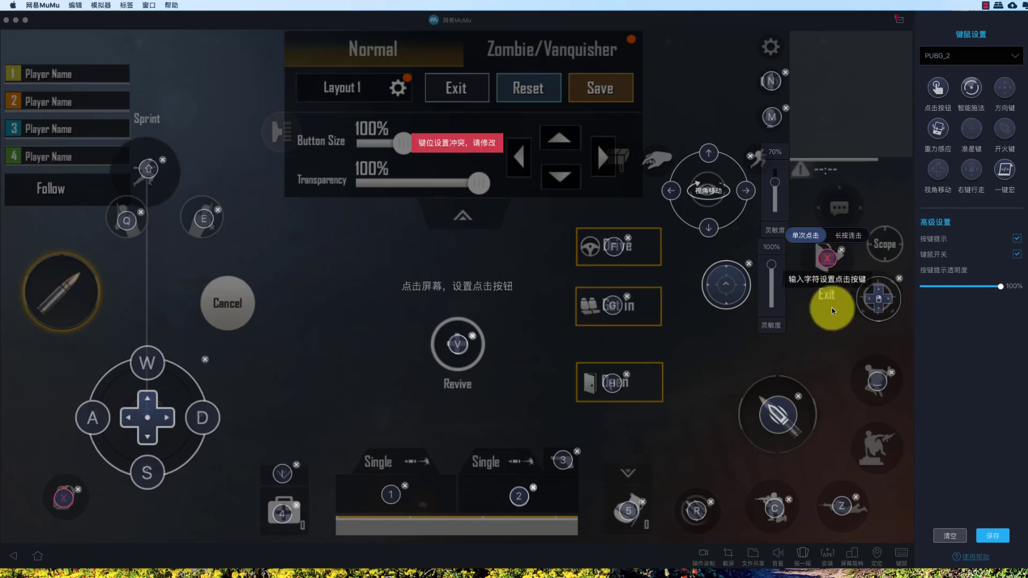
{"action": "key", "text": "x"}
{"action": "left_click", "coordinate": [63, 498]}
{"action": "key", "text": "b"}
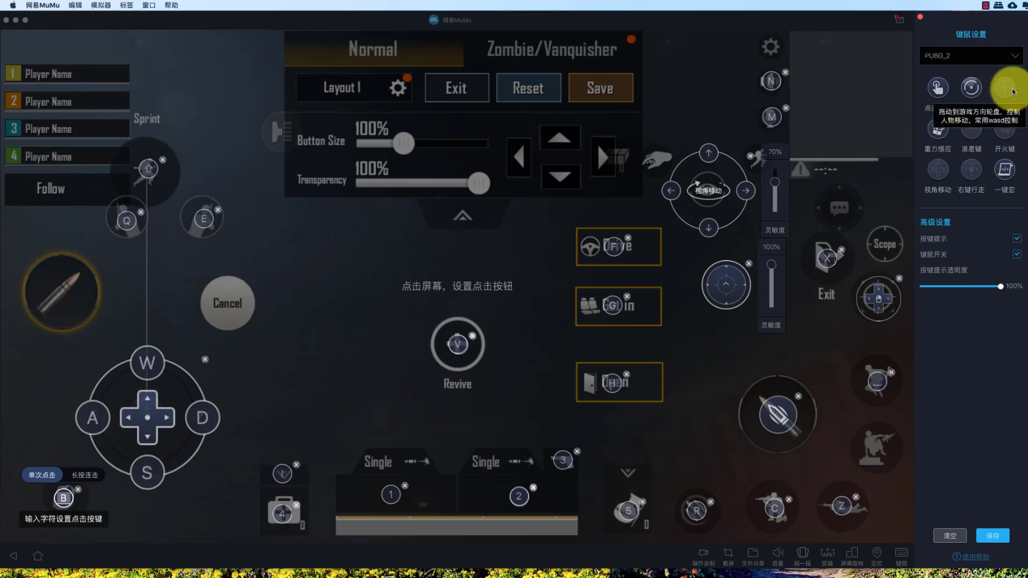
{"action": "left_click", "coordinate": [993, 535]}
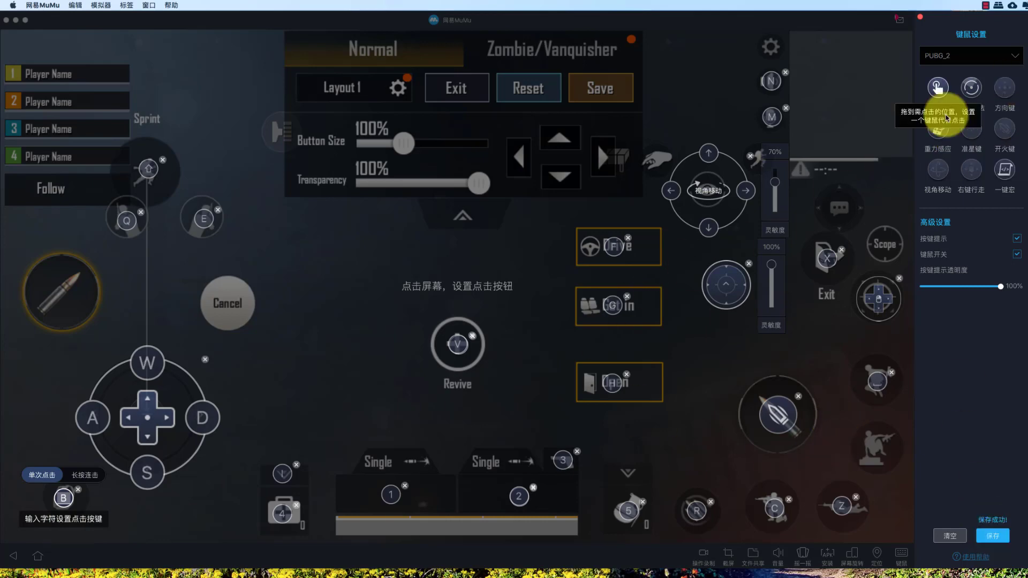
{"action": "left_click", "coordinate": [920, 19]}
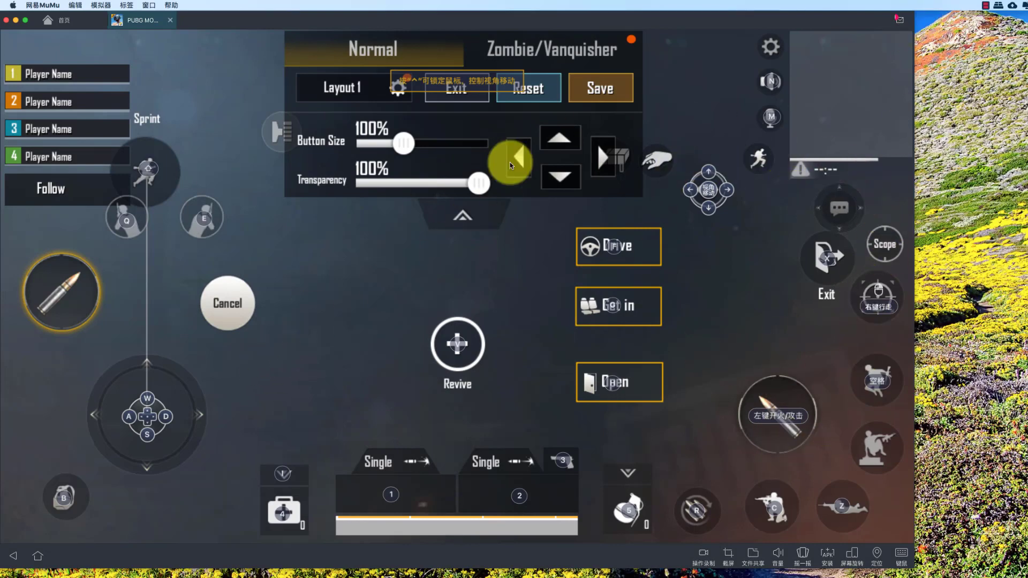
Step: Hide key hints, exit the layout editor and Settings, then open the Classic mode panel
{"action": "left_click", "coordinate": [602, 90]}
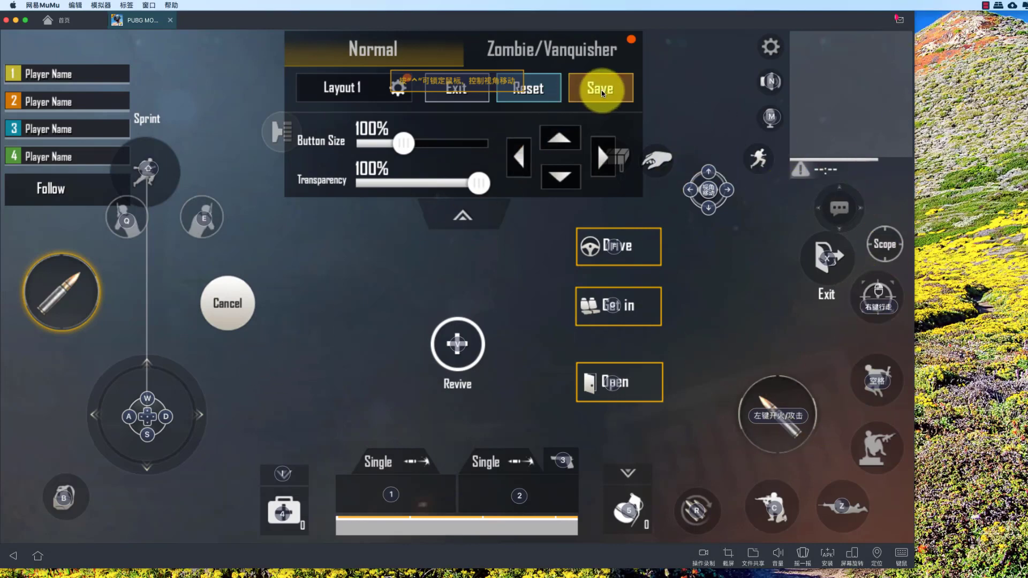
{"action": "left_click", "coordinate": [454, 89]}
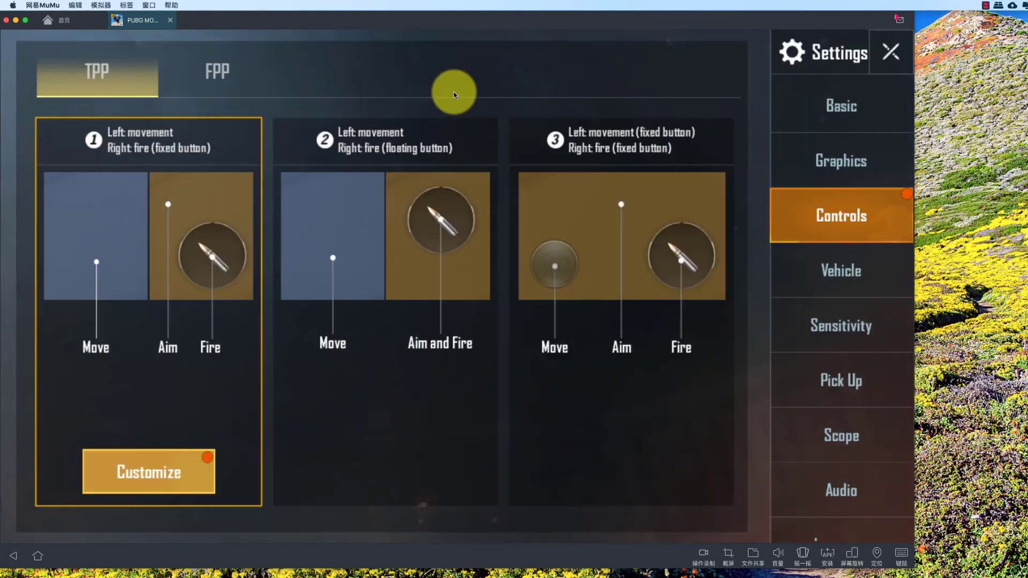
{"action": "left_click", "coordinate": [892, 59]}
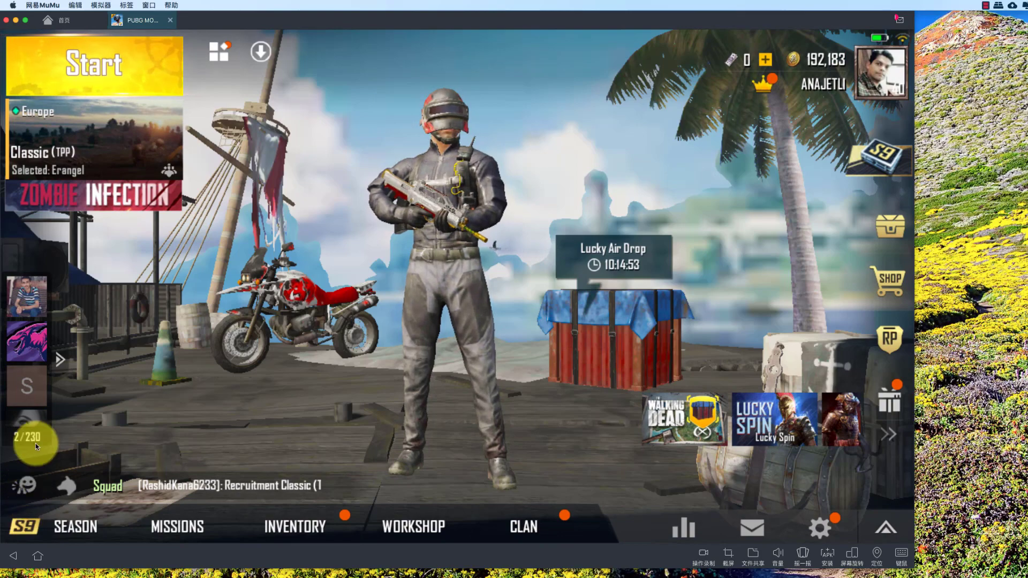
{"action": "left_click", "coordinate": [65, 163]}
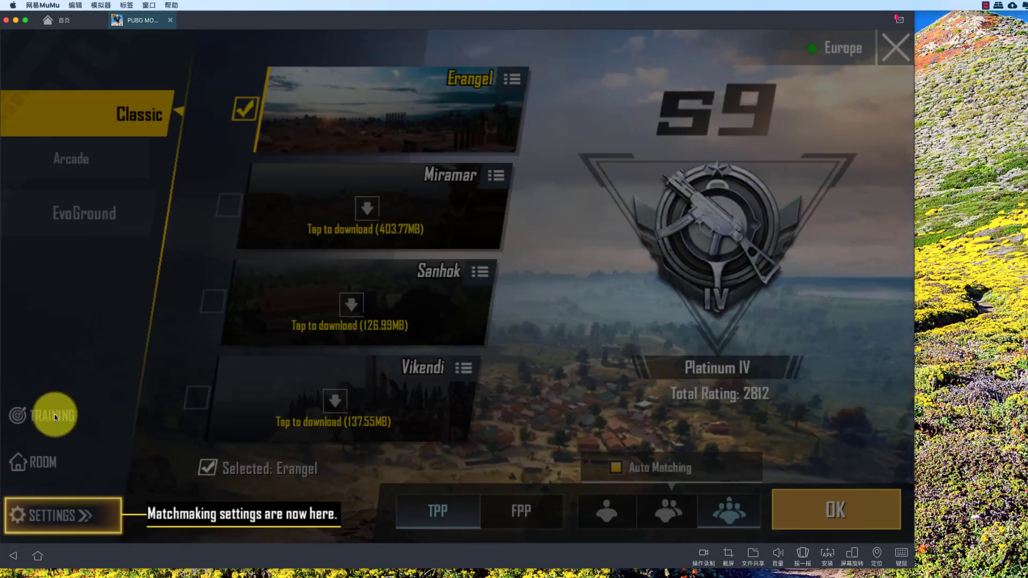